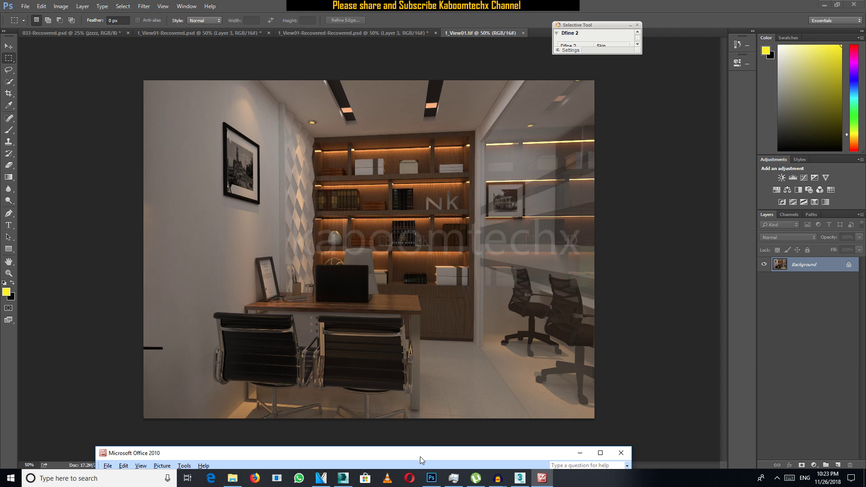
Step: Bring the Picture Manager window up and position it to view the op1 (1).jpg reference fully
drag(420, 454, 434, 67)
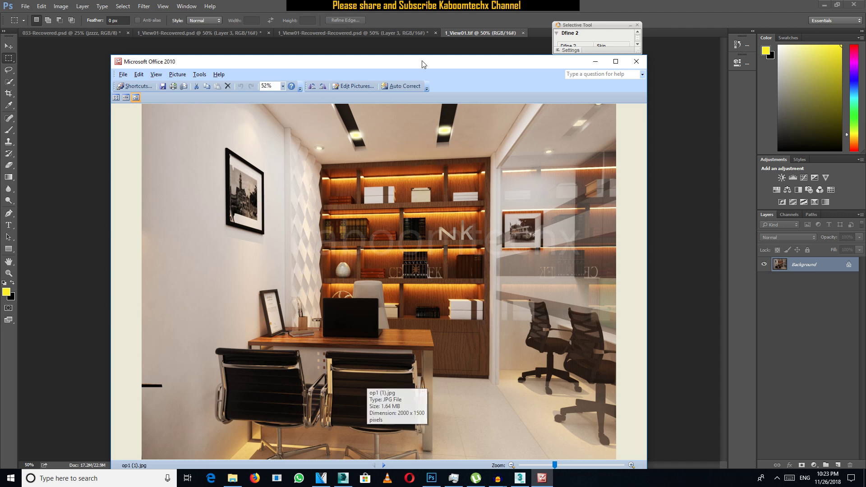
mouse_move(402, 66)
mouse_down()
mouse_move(472, 108)
mouse_move(480, 263)
mouse_move(388, 260)
mouse_up()
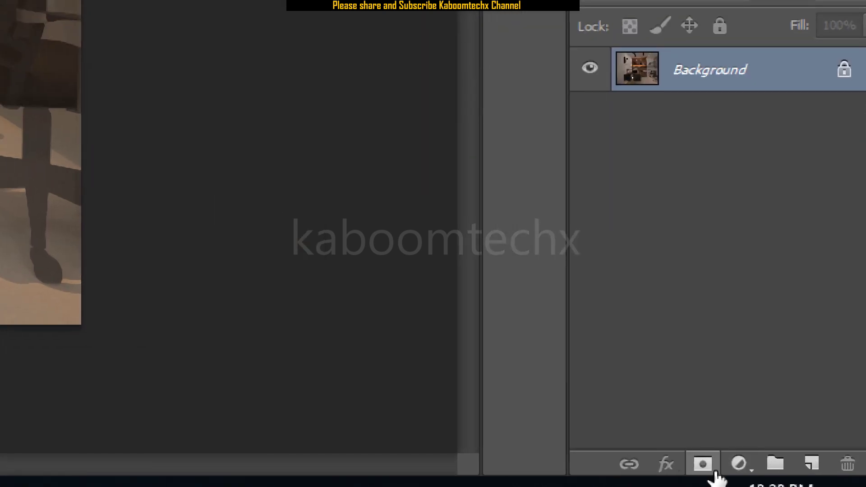
Step: Show the Layers panel's adjustment-layer type list after dismissing a stray Start menu
click(739, 465)
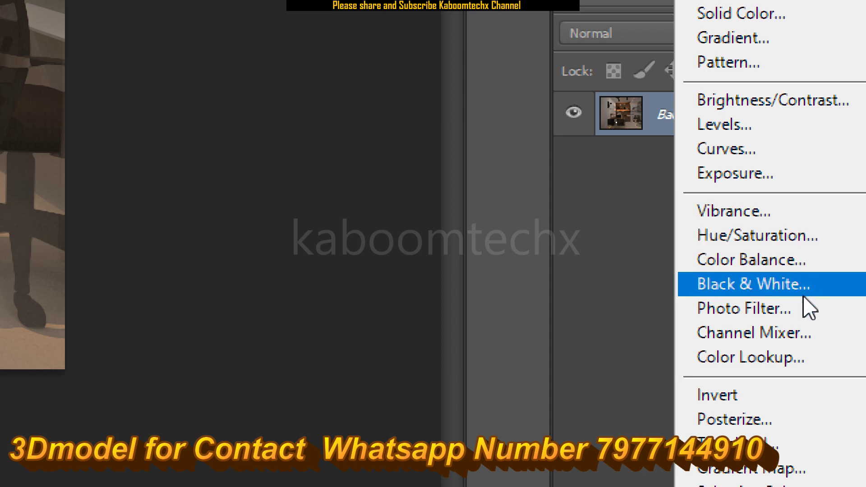
click(810, 262)
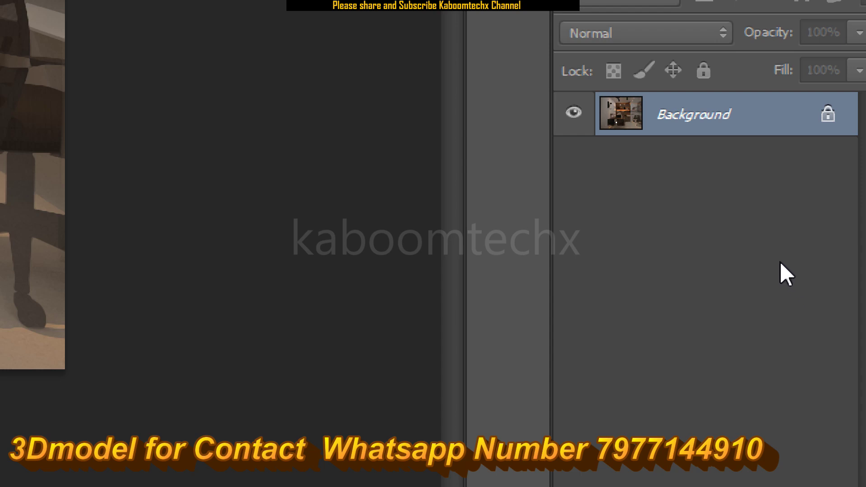
key(super)
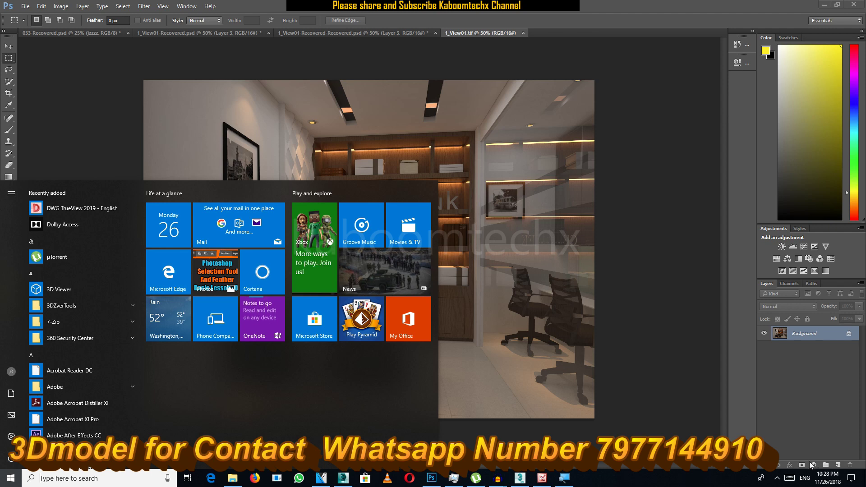
key(super)
click(819, 465)
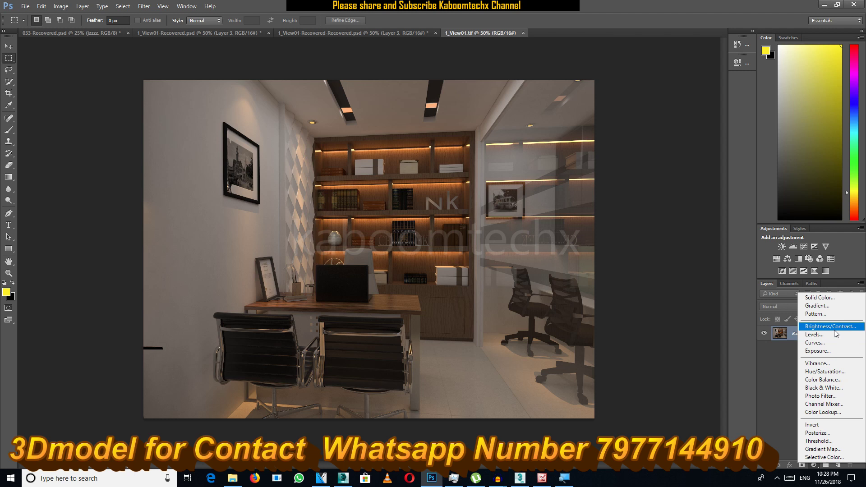
Step: Add a Brightness/Contrast adjustment layer set to Brightness 56 and Contrast 29
click(835, 329)
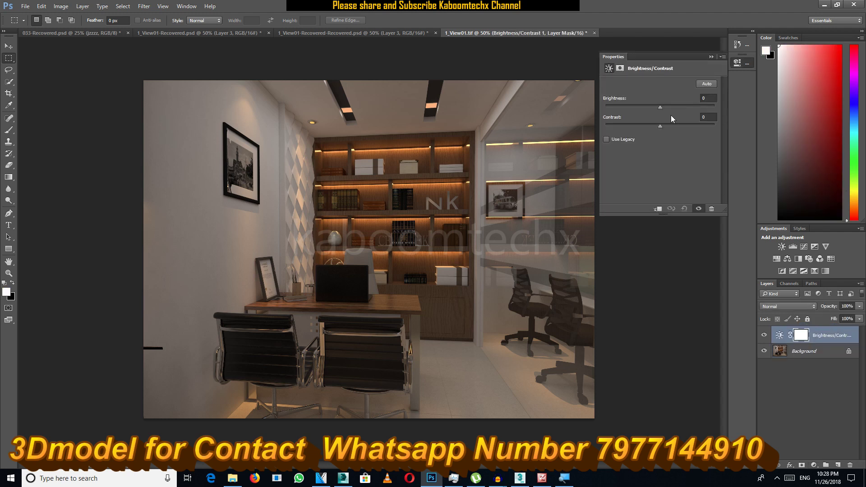
drag(665, 112, 671, 116)
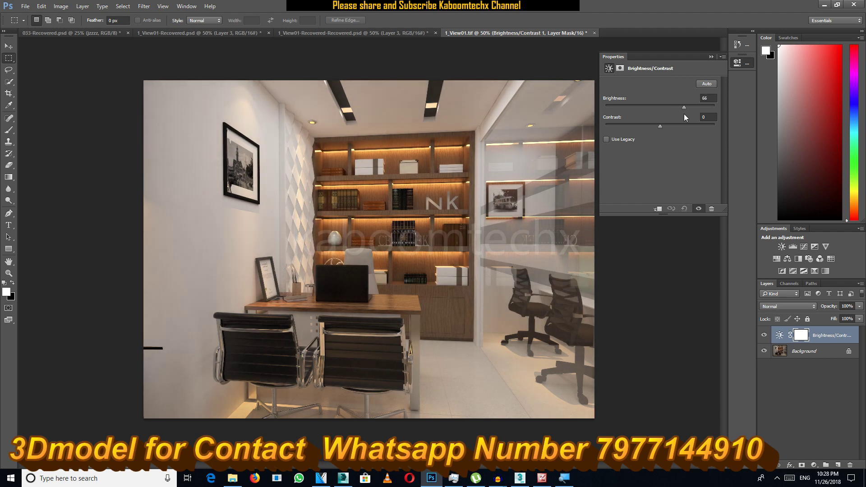
mouse_move(681, 114)
mouse_down()
mouse_move(673, 115)
mouse_move(679, 118)
mouse_up()
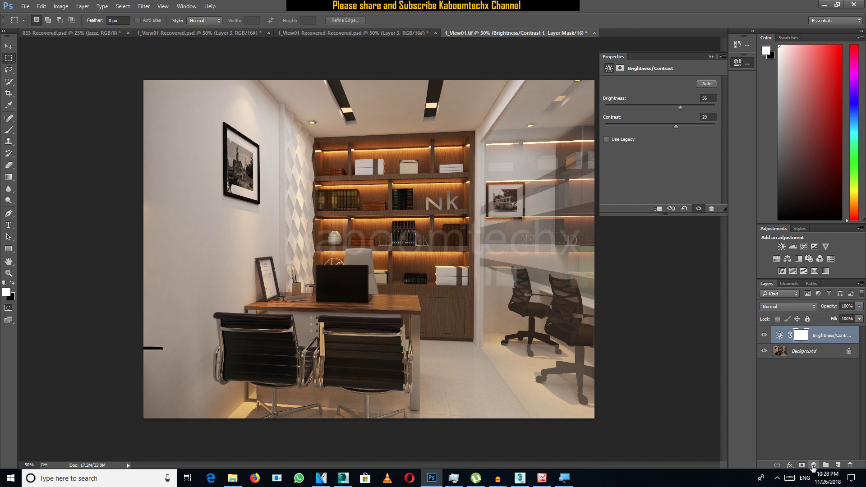
click(813, 465)
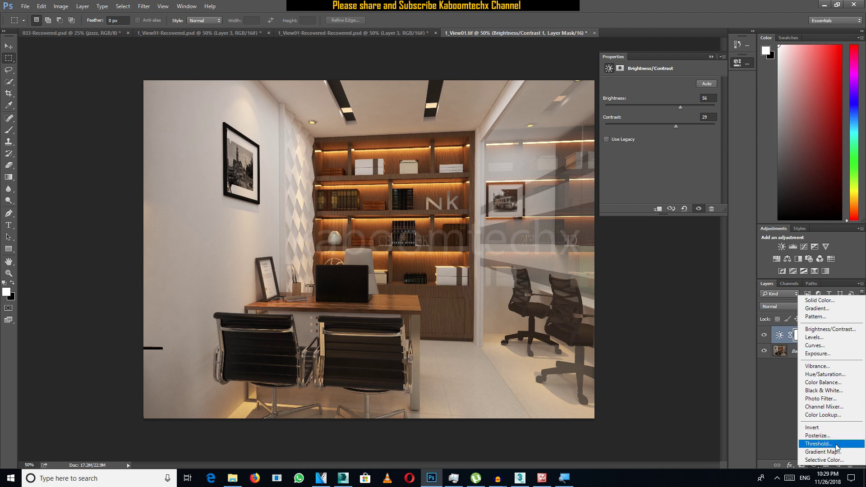
Step: Add a Curves layer with a slightly lowered shadow point and lifted highlight point
click(816, 345)
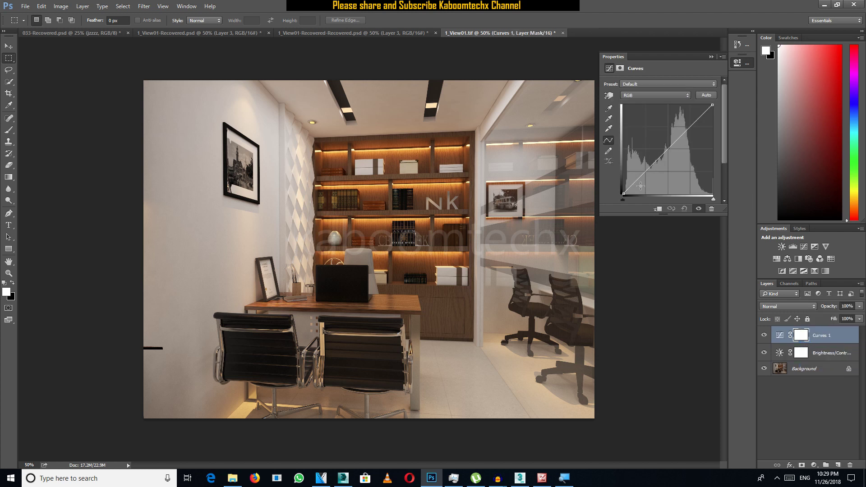
drag(670, 147, 662, 136)
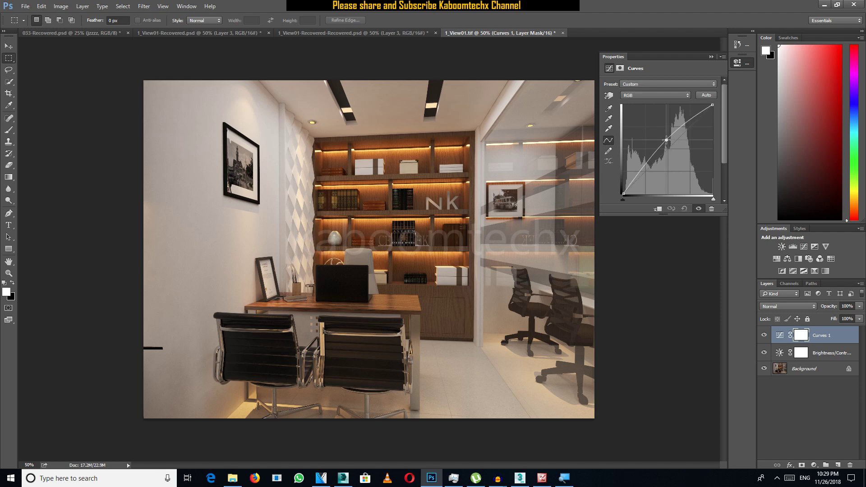
click(654, 164)
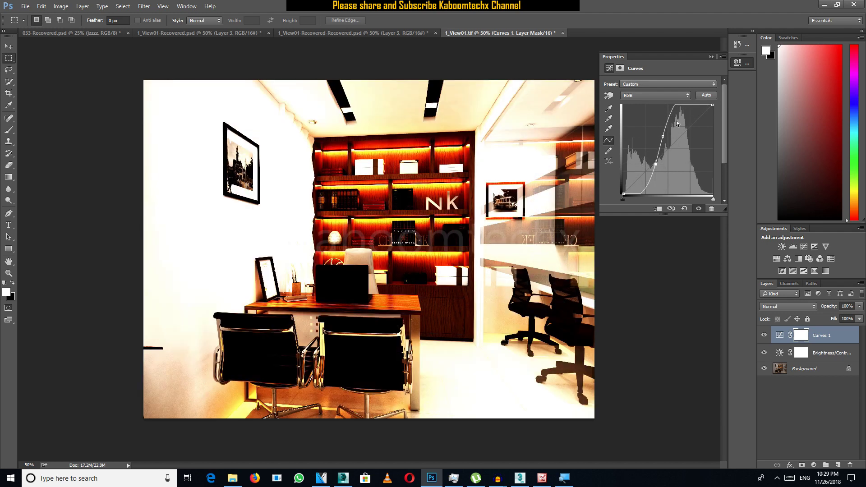
drag(675, 112, 686, 127)
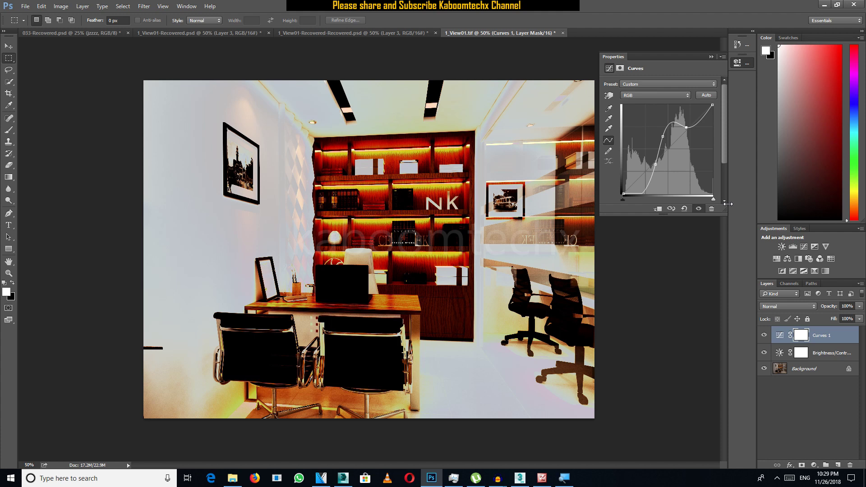
key(ctrl+z)
key(ctrl+z)
key(ctrl+z)
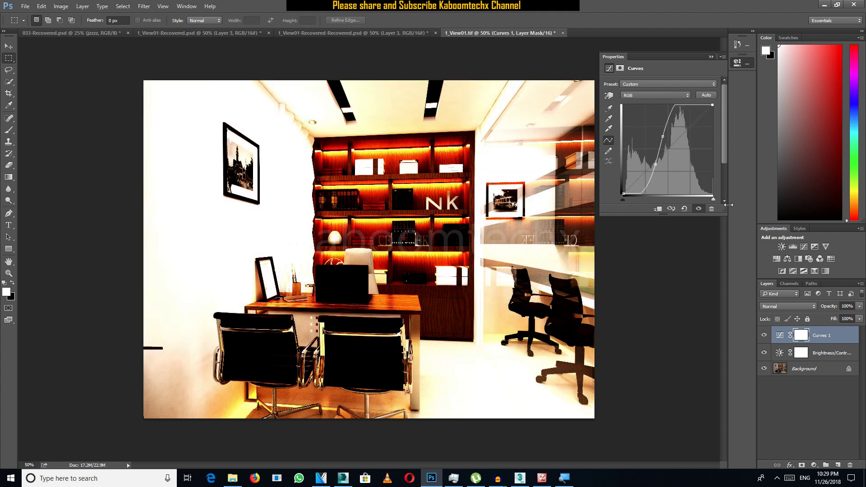
click(684, 208)
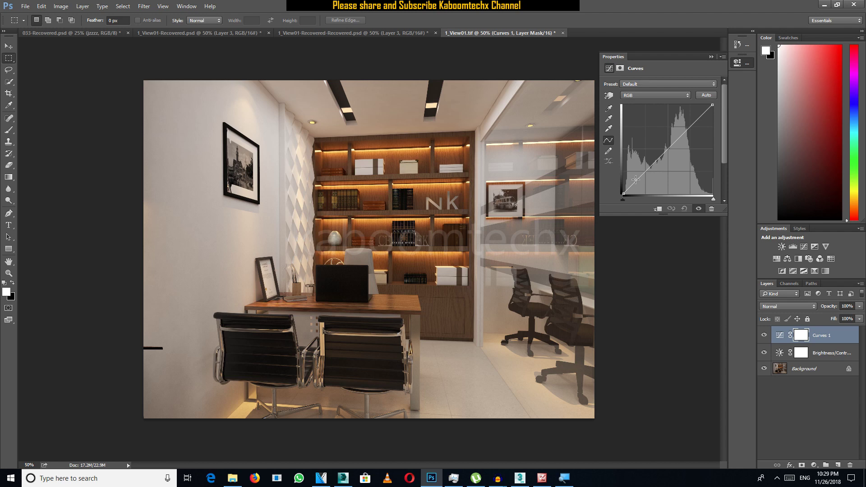
drag(635, 179, 633, 171)
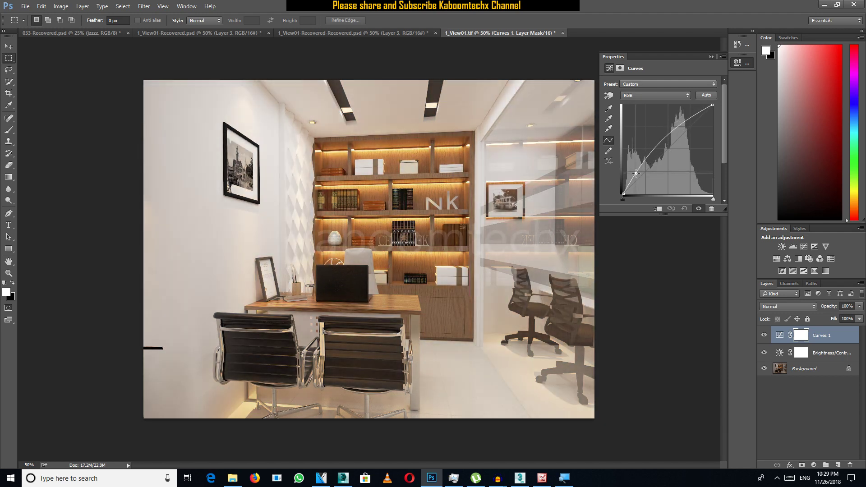
drag(633, 171, 643, 177)
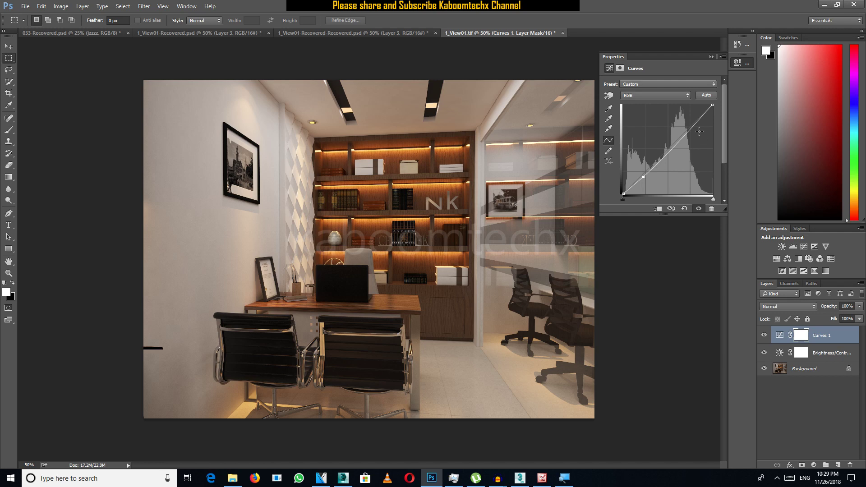
drag(692, 124, 690, 120)
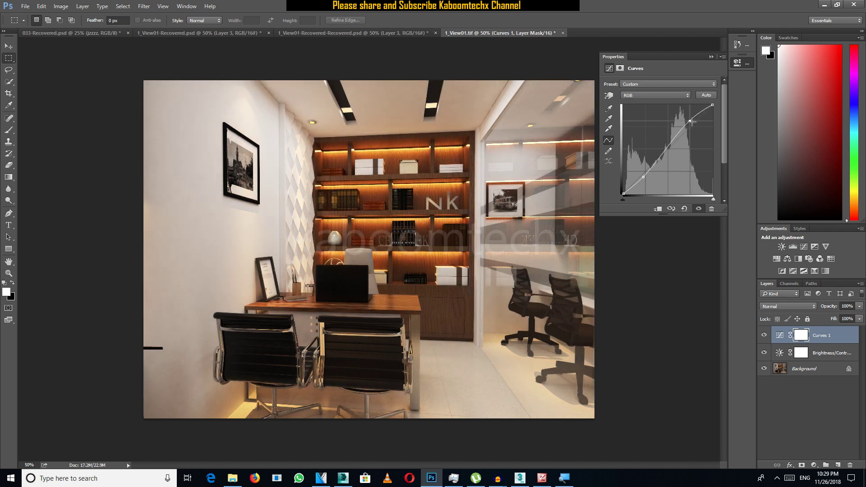
drag(690, 120, 689, 119)
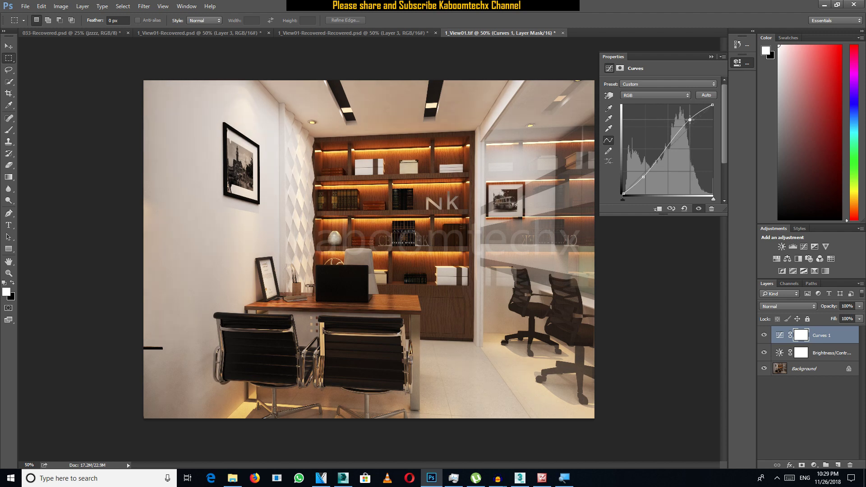
Step: Toggle Curves 1 visibility repeatedly to compare the render before and after
click(764, 335)
click(764, 335)
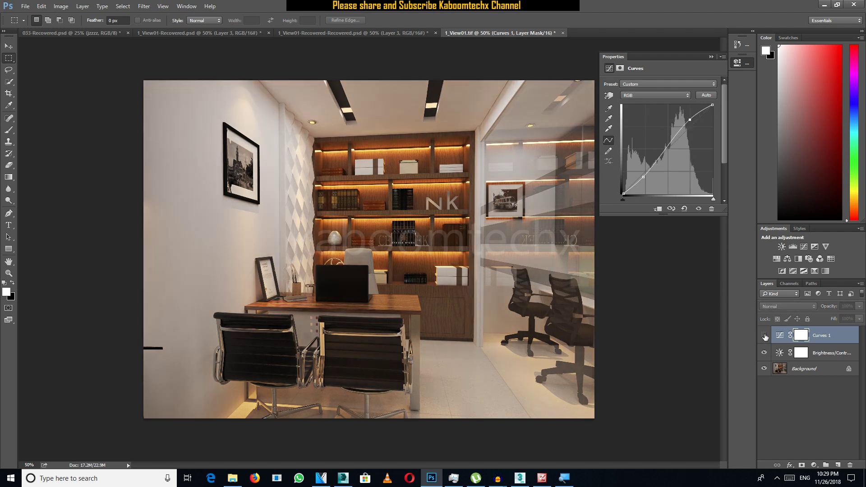
click(763, 335)
click(764, 335)
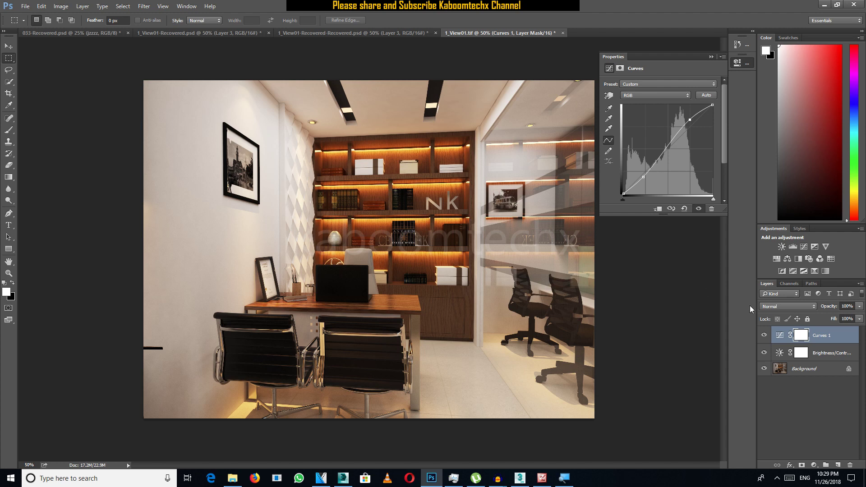
click(763, 336)
click(761, 339)
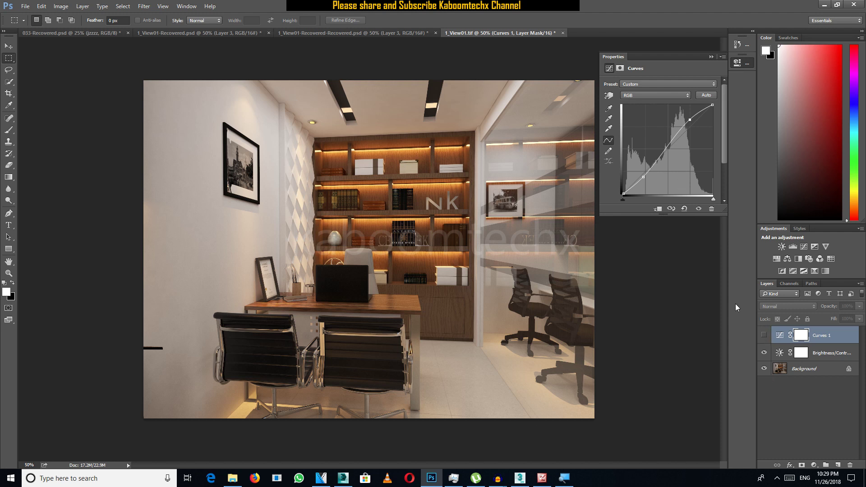
click(763, 335)
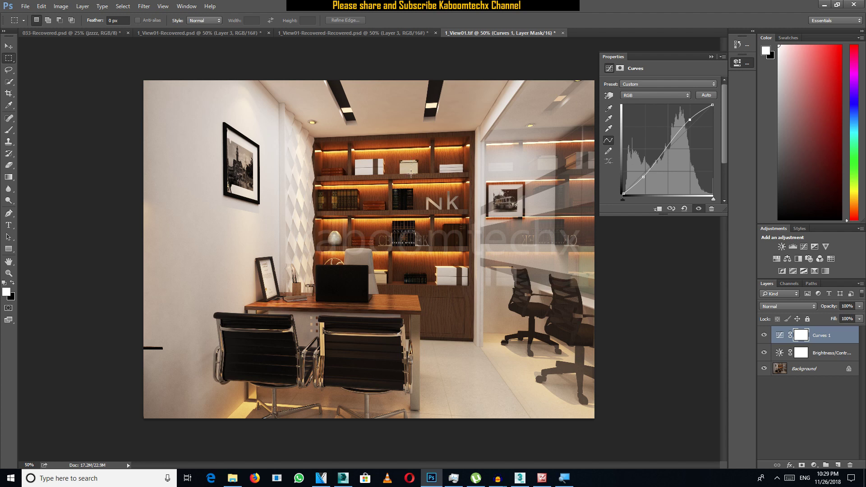
click(763, 336)
click(763, 336)
click(763, 336)
click(813, 466)
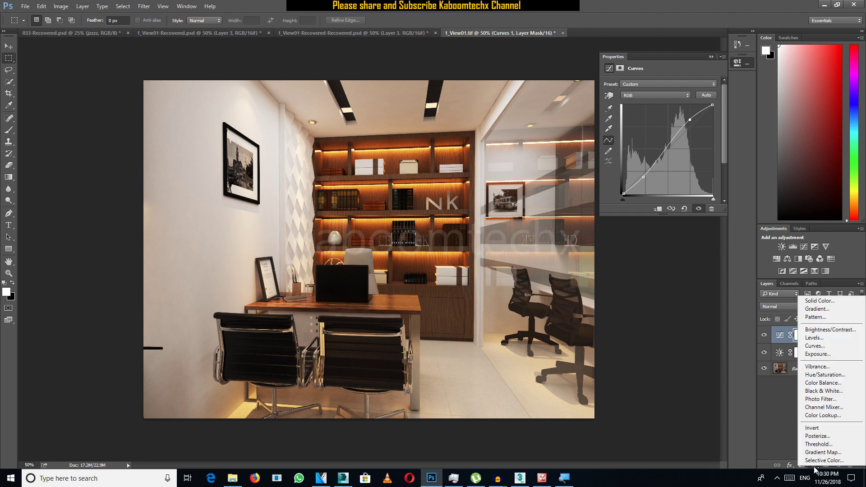
Step: Add a Hue/Saturation layer with saturation at about +2, then collapse its Properties panel
click(818, 376)
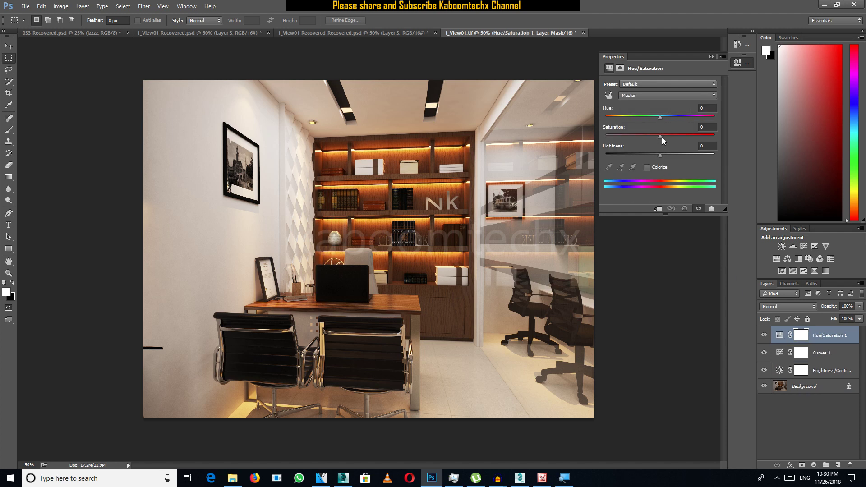
mouse_move(661, 137)
mouse_down()
mouse_move(688, 143)
mouse_move(632, 148)
mouse_up()
drag(659, 142, 653, 142)
drag(661, 143, 661, 143)
click(710, 57)
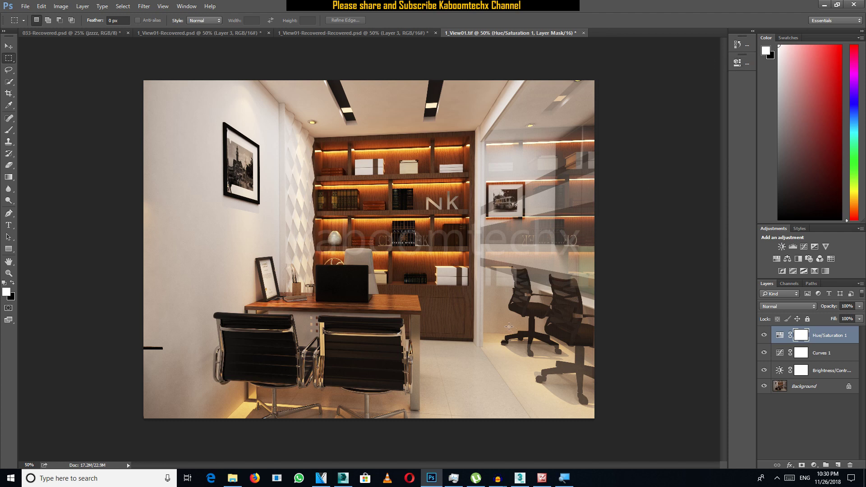
Step: Check the original render in Picture Manager, then target Photoshop's Background layer
click(542, 477)
mouse_move(428, 74)
mouse_down()
mouse_move(448, 161)
mouse_move(424, 231)
mouse_up()
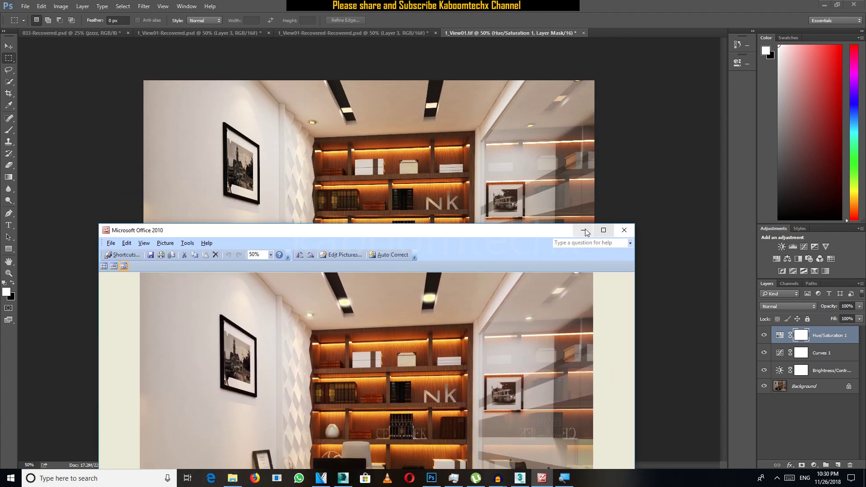
click(579, 228)
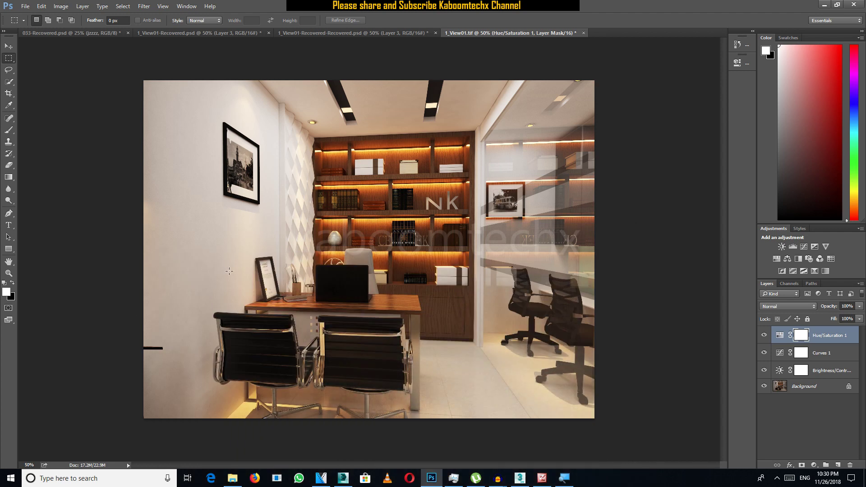
click(812, 389)
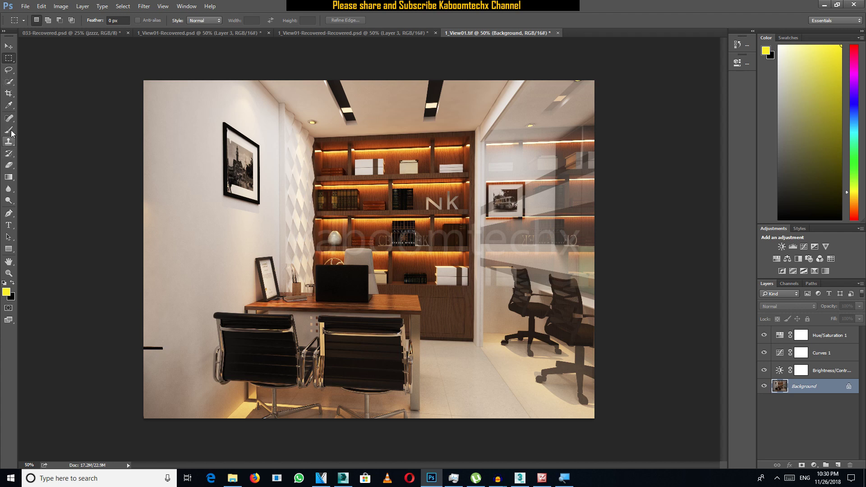
Step: Clone-stamp away the short black line near the lower-left edge, undoing a stray wall stamp
click(11, 145)
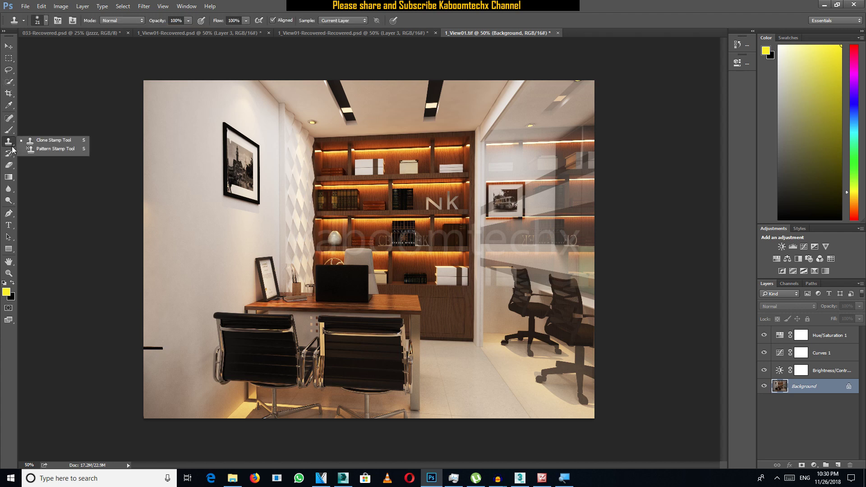
click(35, 141)
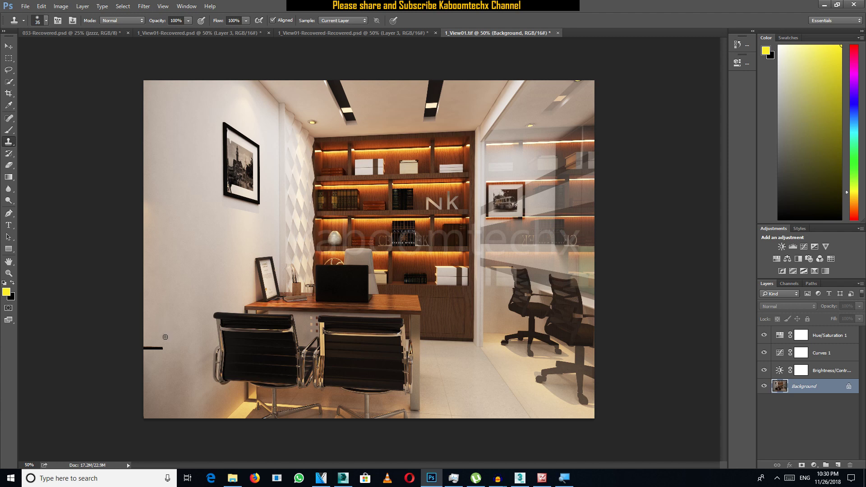
key(bracketright)
key(bracketright)
key(bracketright)
drag(163, 348, 154, 346)
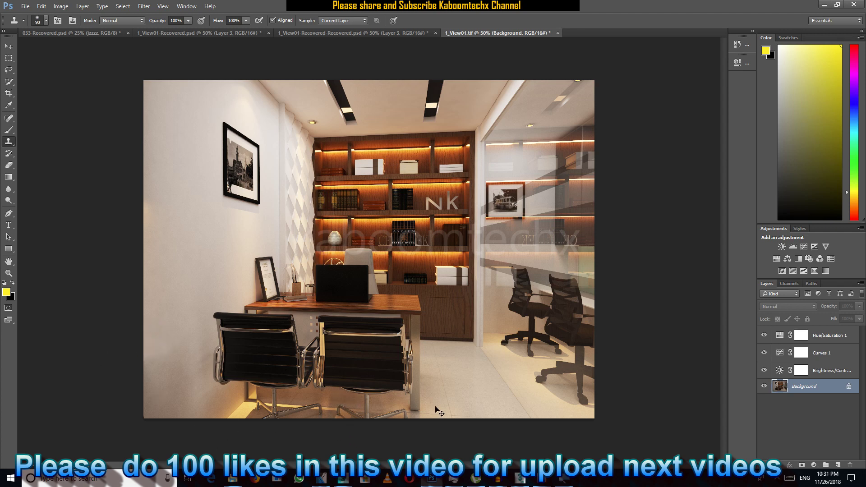
click(287, 137)
key(ctrl+z)
click(349, 113)
click(536, 481)
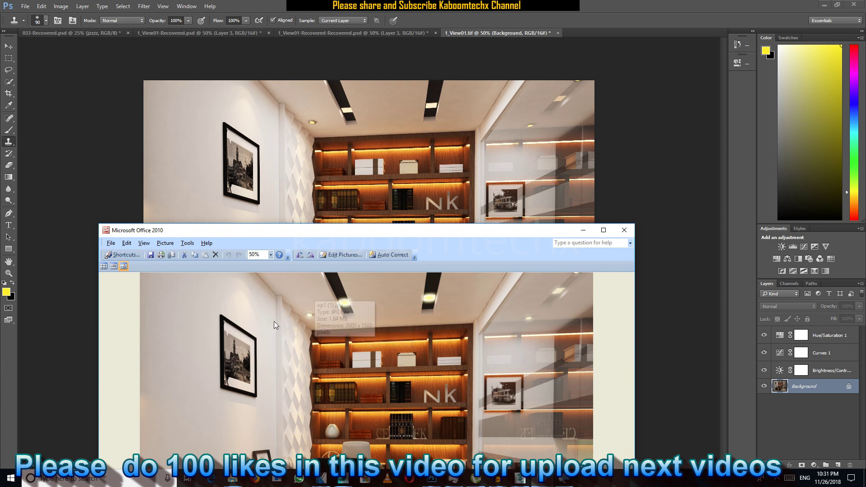
Step: Hide Picture Manager and zoom the Photoshop canvas to 100% over the ceiling lights
click(582, 231)
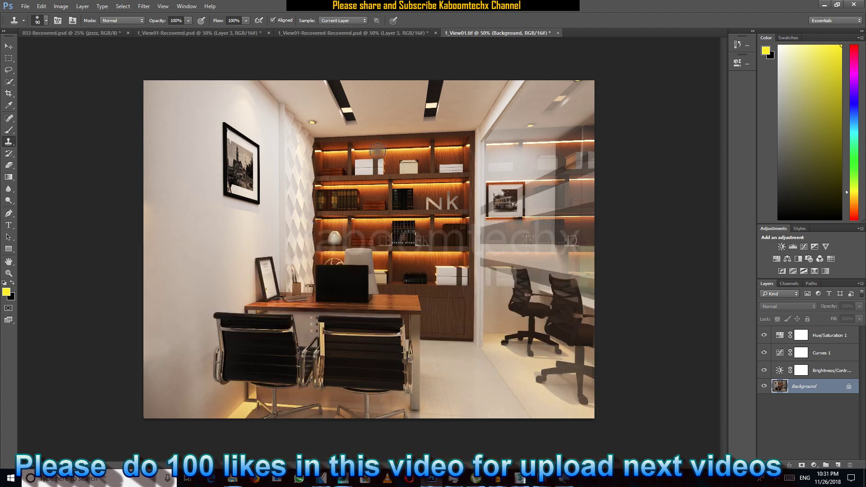
scroll(378, 154, up, 2)
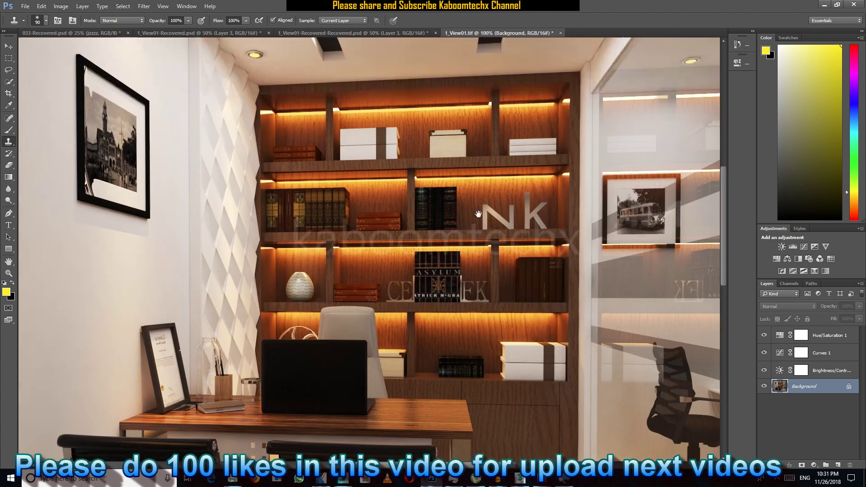
mouse_move(458, 366)
mouse_down()
mouse_move(470, 408)
mouse_move(465, 286)
mouse_up()
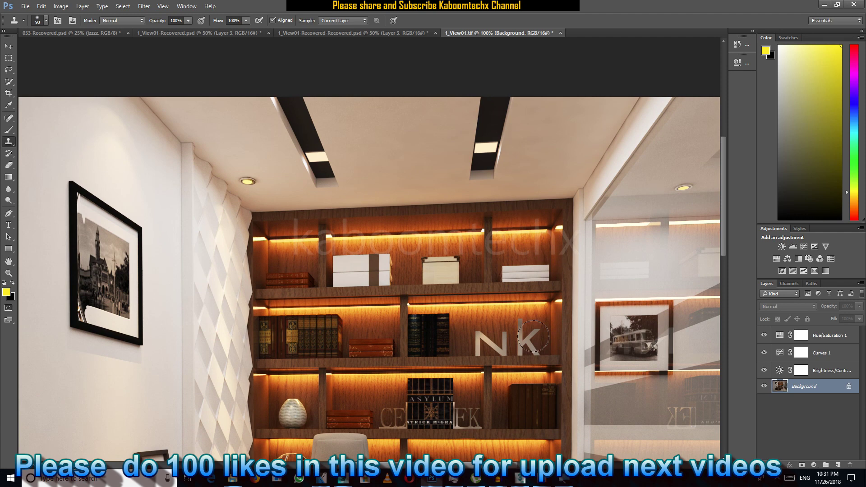
Step: Magic Wand-select the left ceiling light panel, then add the downlight in Add to selection mode
click(10, 46)
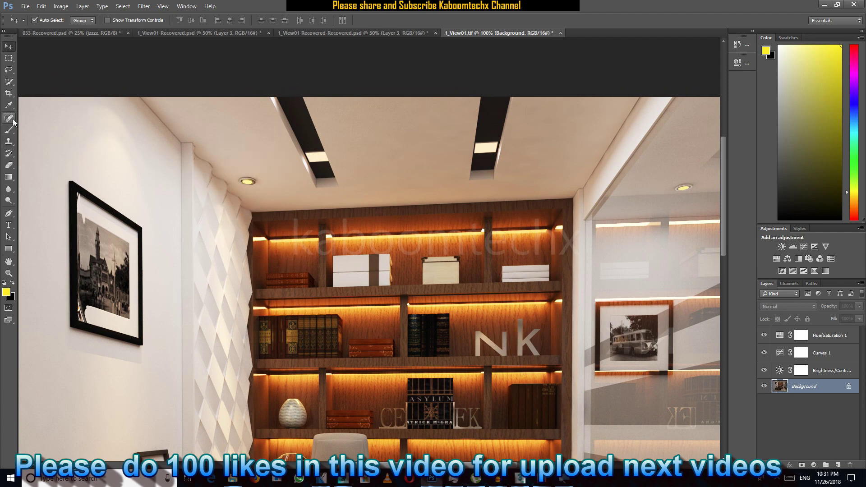
click(11, 86)
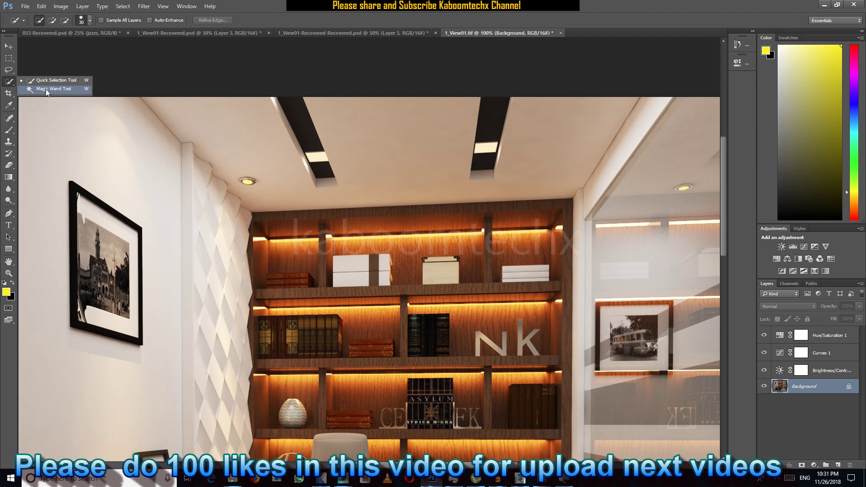
click(59, 89)
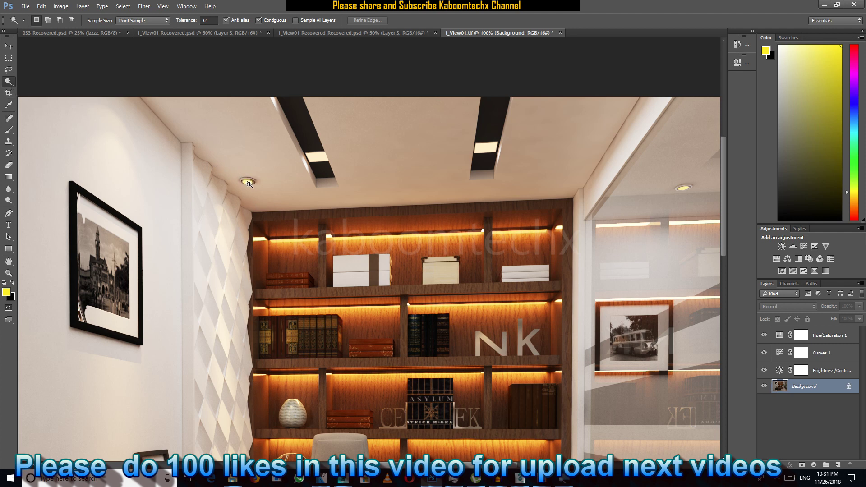
click(247, 183)
click(318, 158)
click(48, 21)
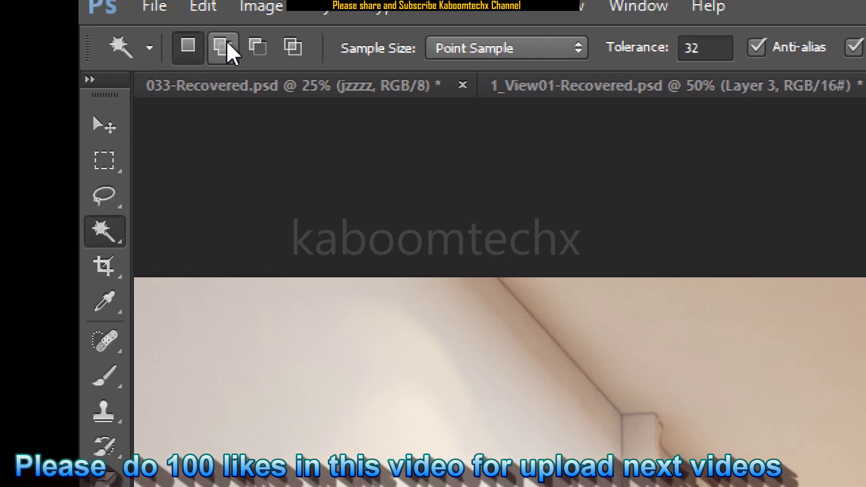
click(227, 50)
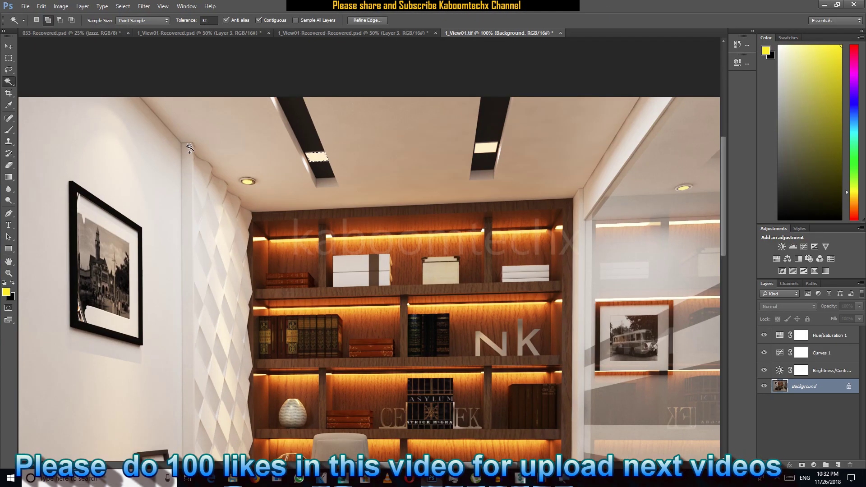
click(247, 182)
Step: Add the right ceiling light panel to the selection and zoom in to check the selected lights
click(492, 148)
key(ctrl+minus)
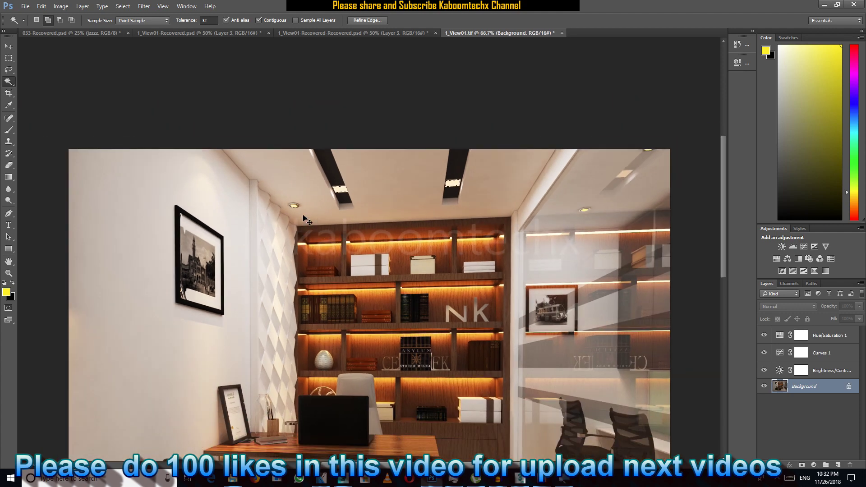
key(ctrl+plus)
key(ctrl+plus)
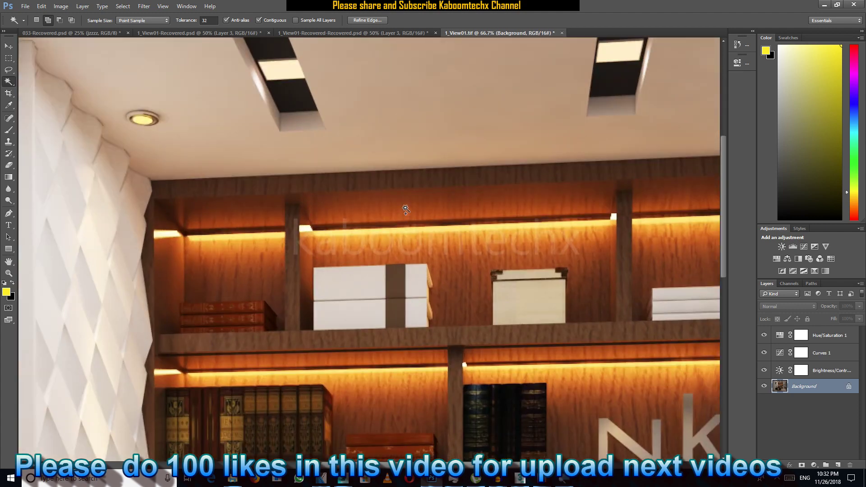
mouse_move(421, 120)
mouse_down()
mouse_move(446, 226)
mouse_move(319, 178)
mouse_move(391, 178)
mouse_up()
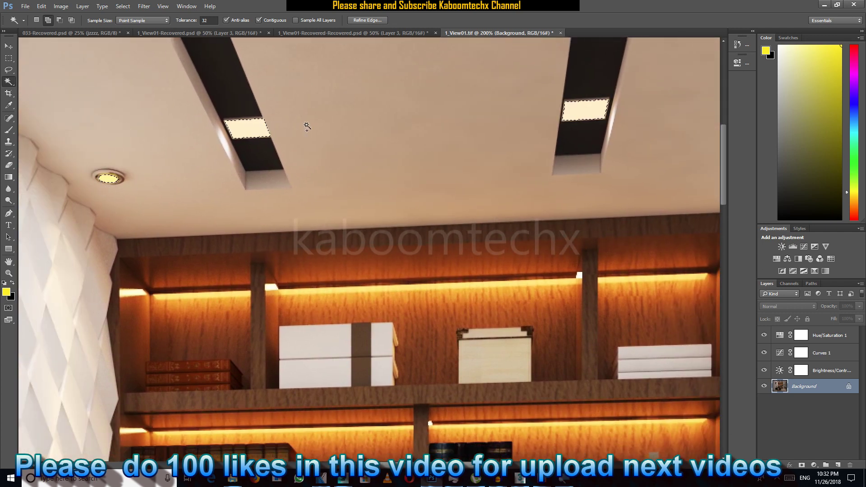
key(ctrl+minus)
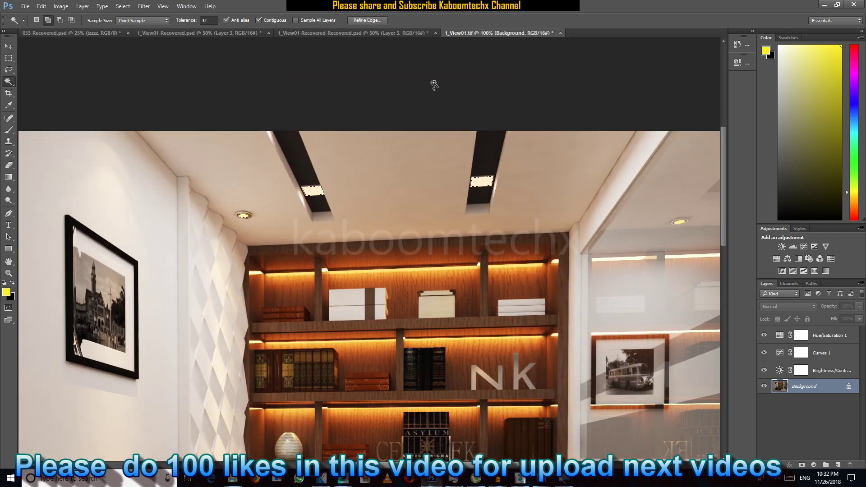
click(83, 6)
mouse_move(102, 15)
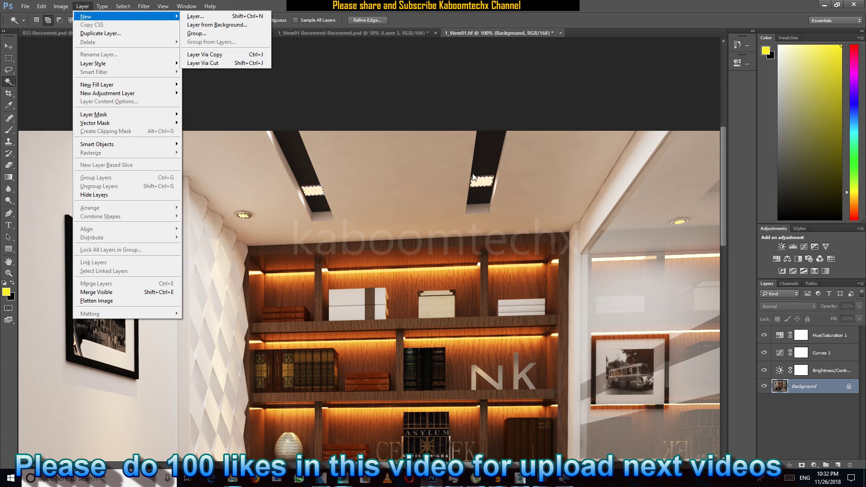
click(214, 60)
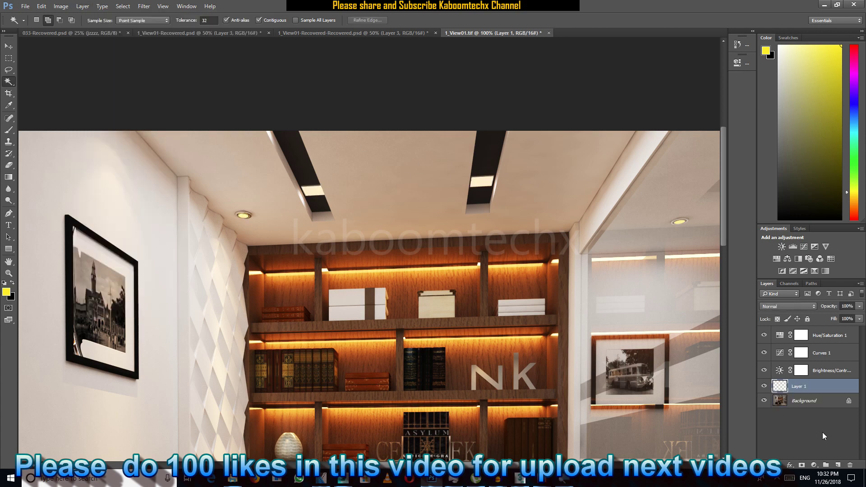
click(765, 401)
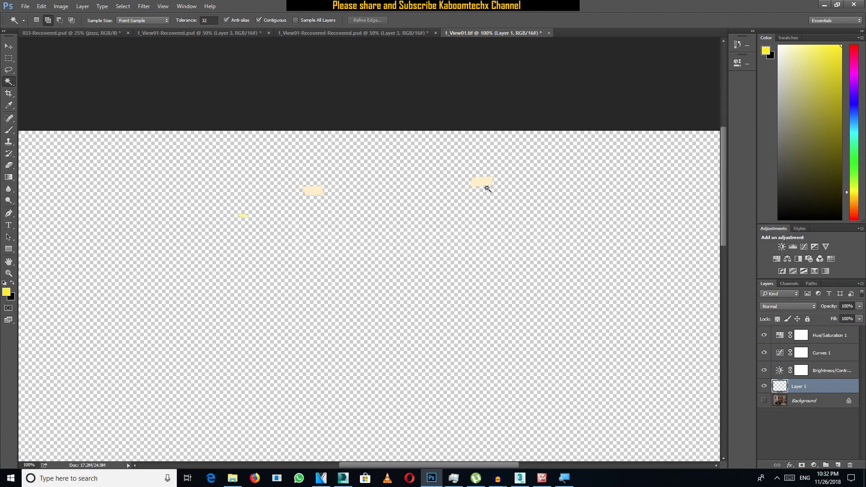
click(764, 400)
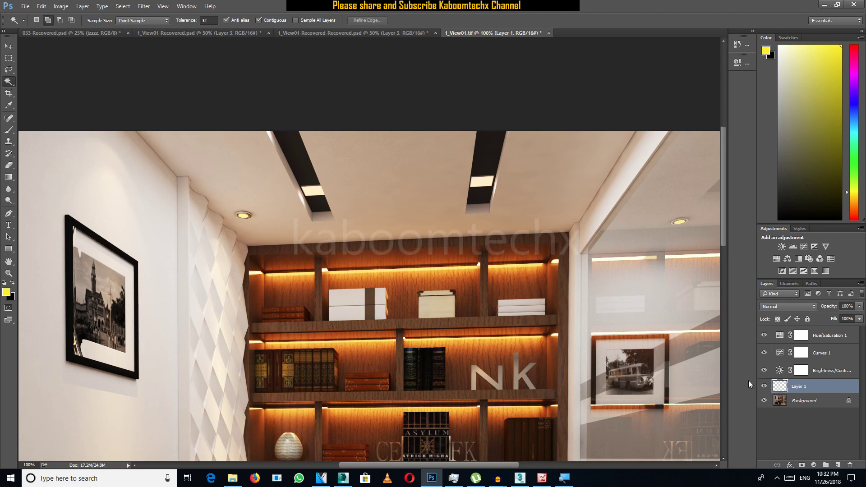
key(ctrl+minus)
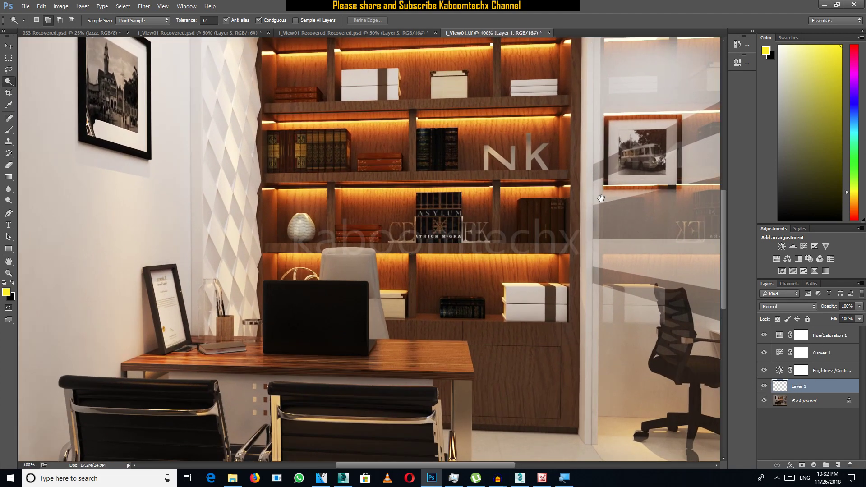
scroll(526, 373, up, 3)
key(ctrl+plus)
key(ctrl+plus)
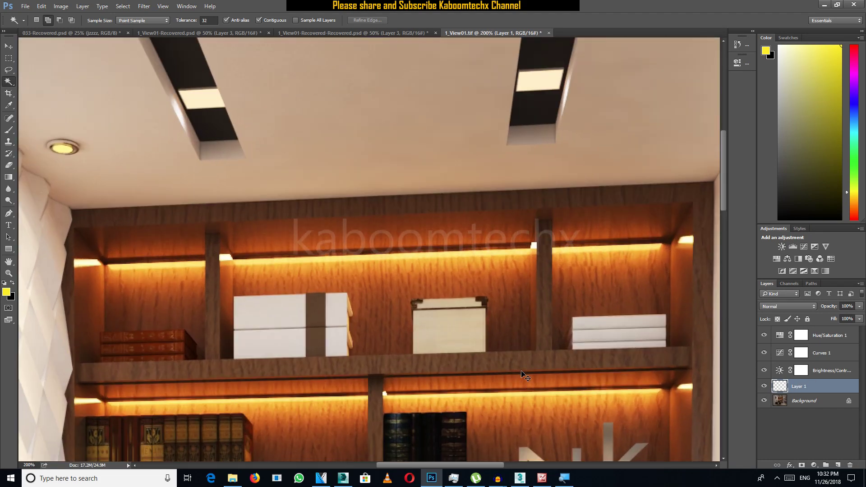
drag(325, 210, 374, 214)
scroll(374, 214, down, 1)
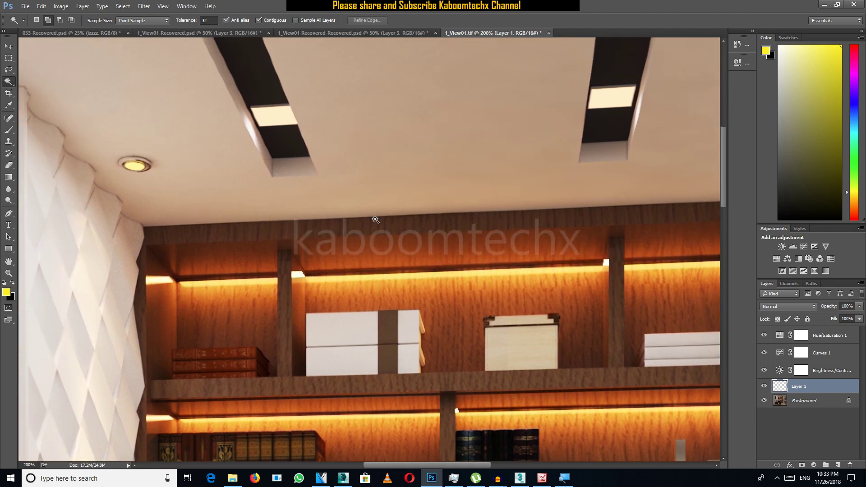
key(ctrl+minus)
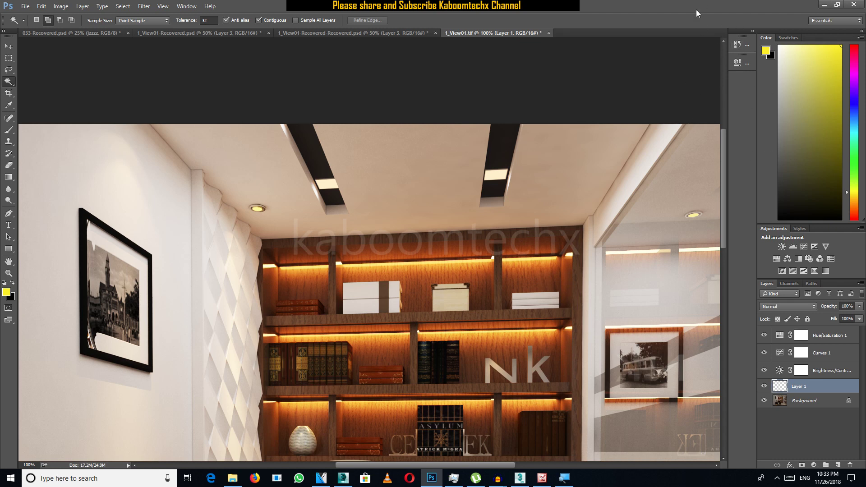
mouse_move(432, 164)
mouse_down()
mouse_move(402, 152)
mouse_move(386, 160)
mouse_up()
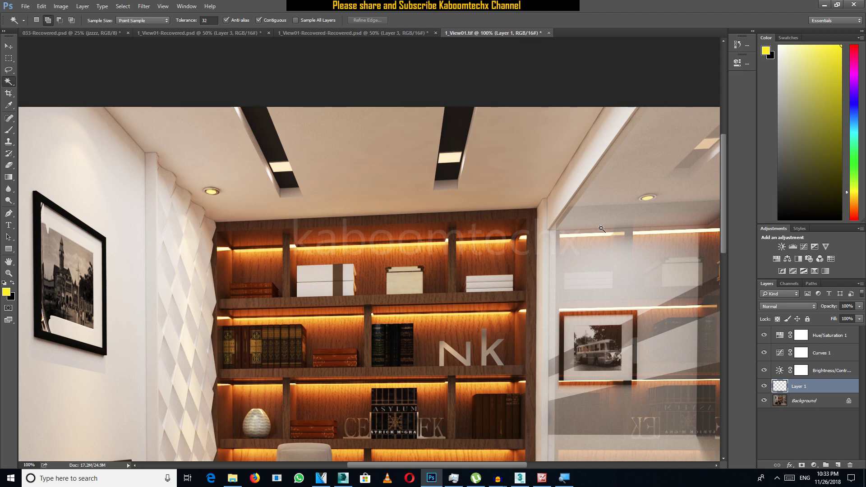
Step: Open the Layer Style Blending Options for Layer 1 and move the dialog aside
right_click(818, 388)
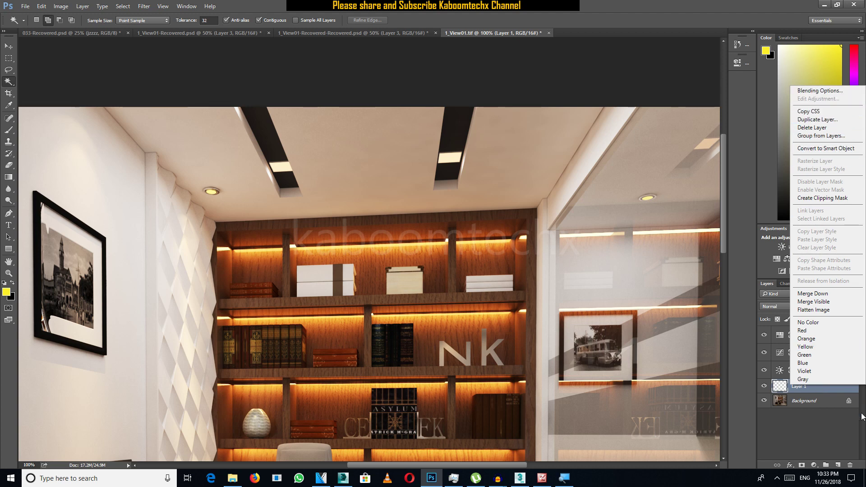
click(839, 403)
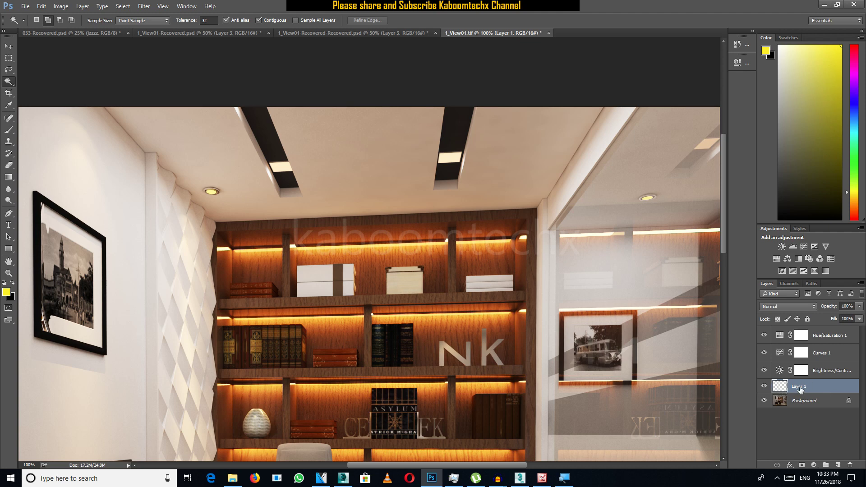
right_click(822, 390)
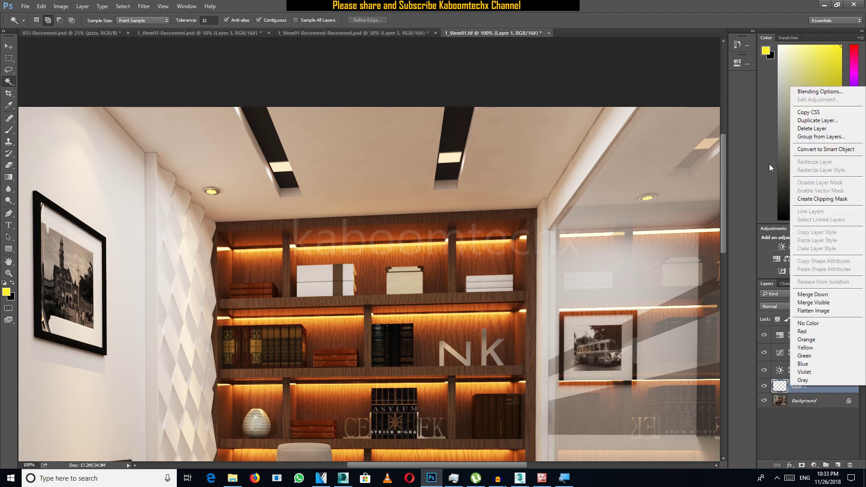
click(816, 92)
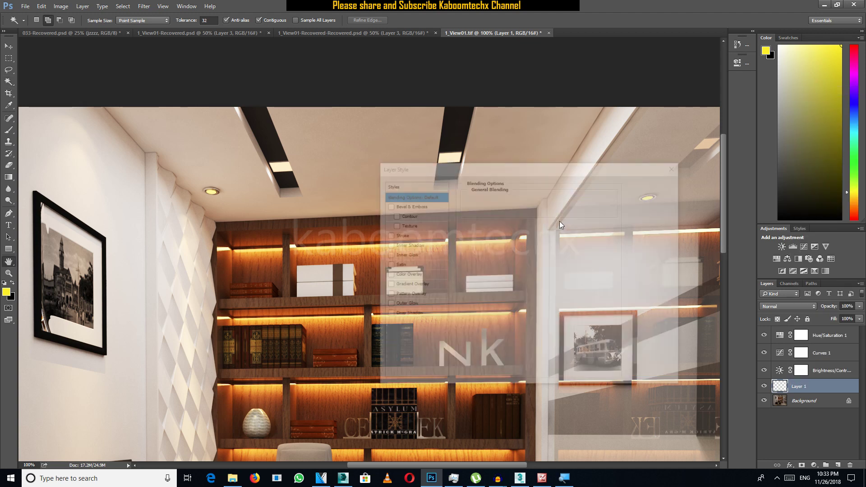
mouse_move(423, 180)
mouse_down()
mouse_move(561, 183)
mouse_move(450, 147)
mouse_up()
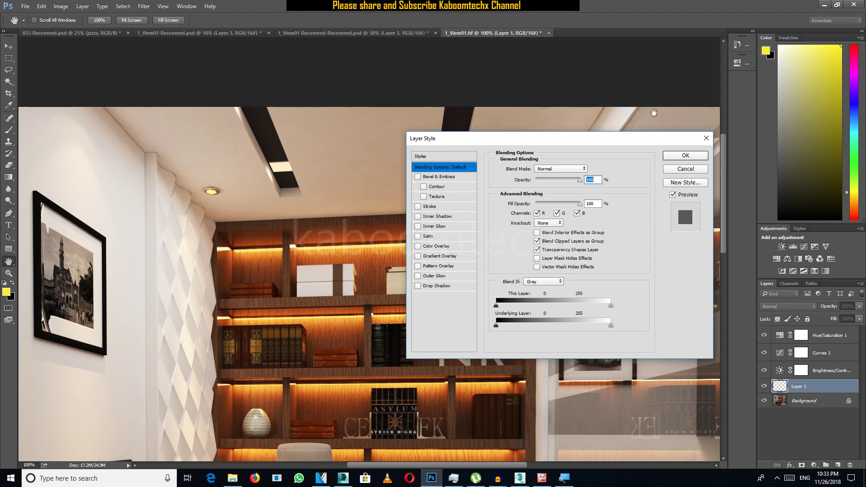
Step: Turn on Outer Glow for Layer 1 and adjust its opacity and blend mode
drag(452, 134, 435, 156)
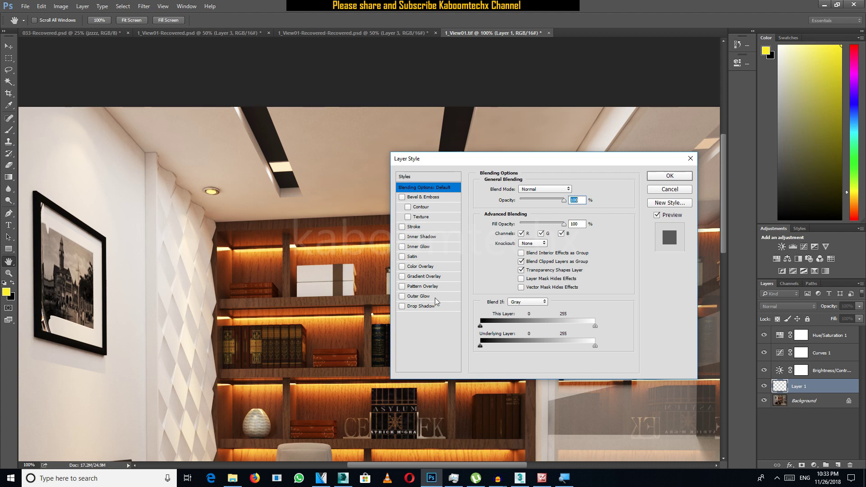
click(420, 297)
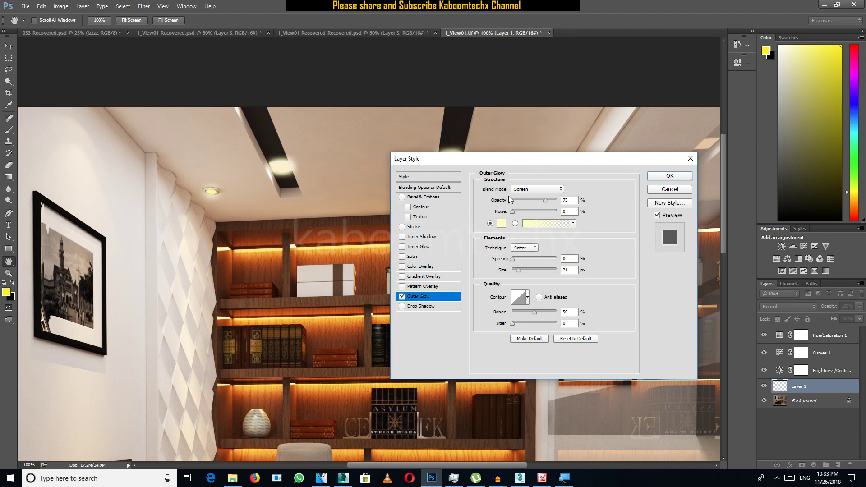
drag(524, 167, 468, 233)
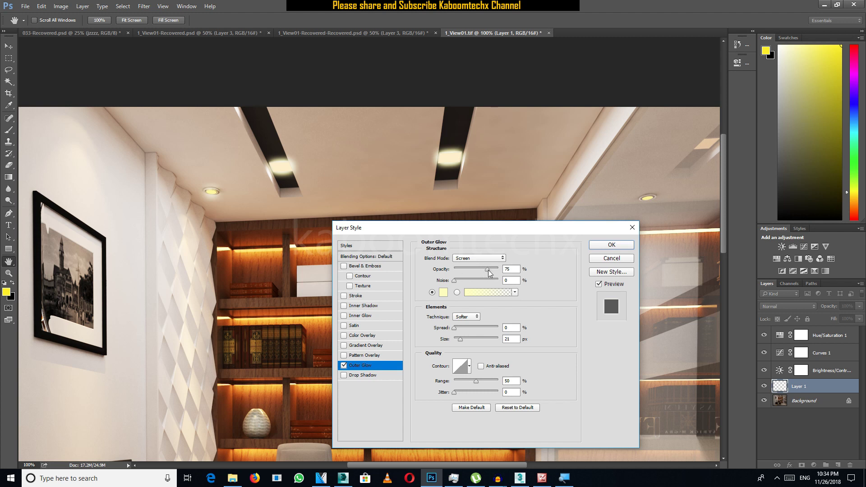
mouse_move(483, 271)
mouse_down()
mouse_move(461, 271)
mouse_move(482, 271)
mouse_up()
mouse_move(482, 271)
mouse_down()
mouse_move(517, 267)
mouse_move(496, 271)
mouse_up()
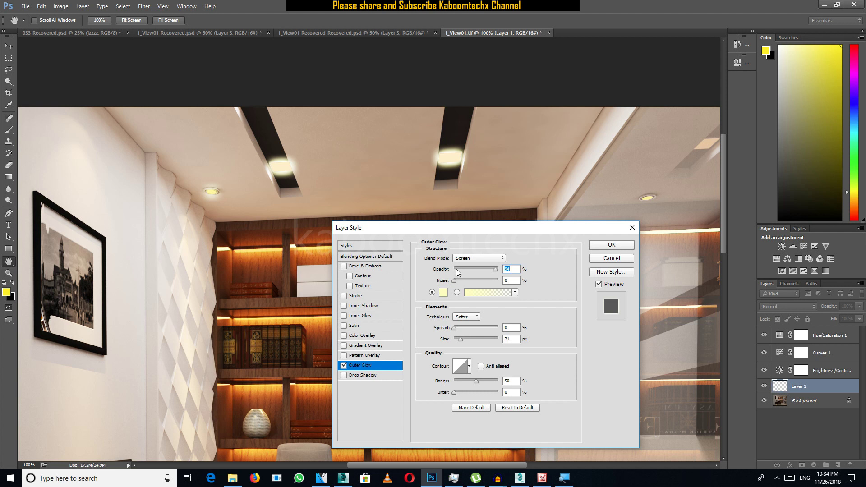
click(467, 259)
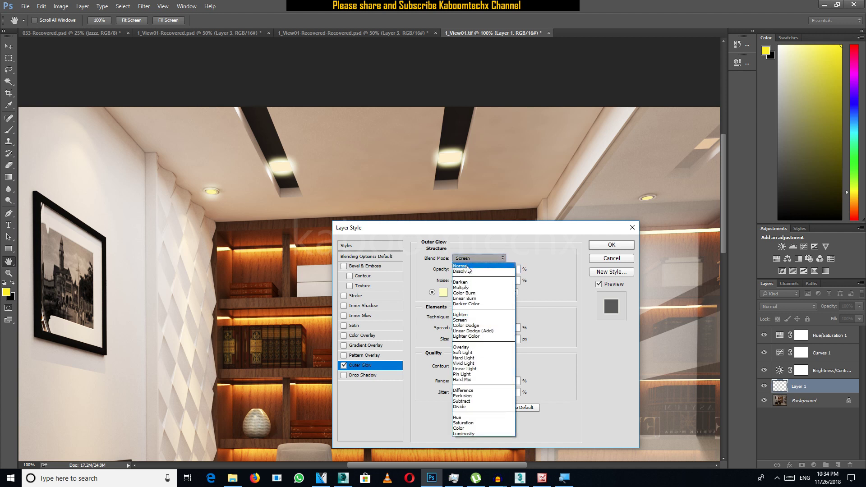
click(467, 263)
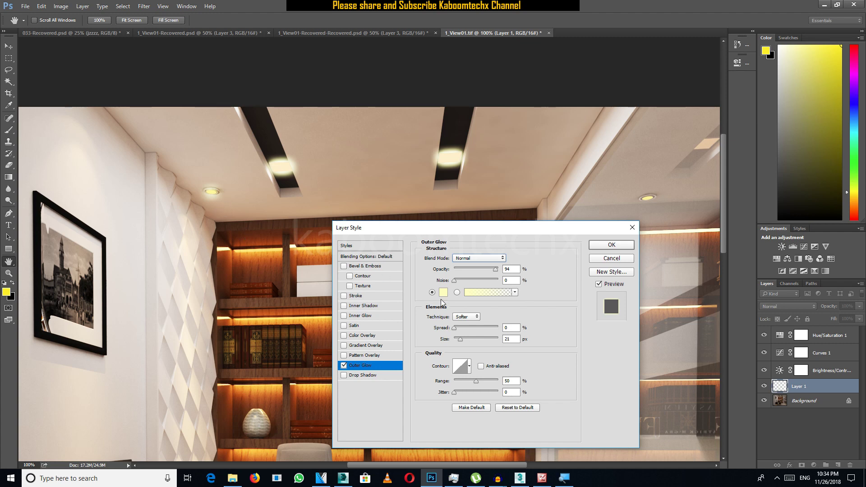
Step: Keep the pale yellow glow colour and set the glow blend mode back to Screen
click(445, 294)
click(442, 172)
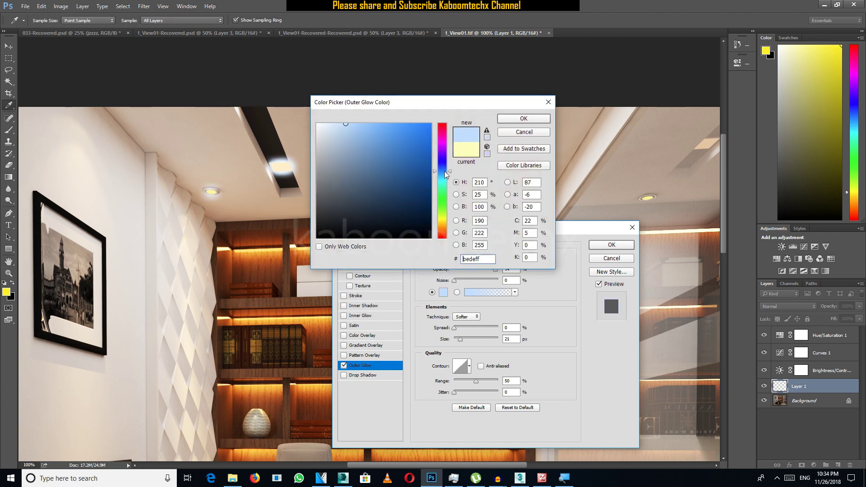
click(522, 132)
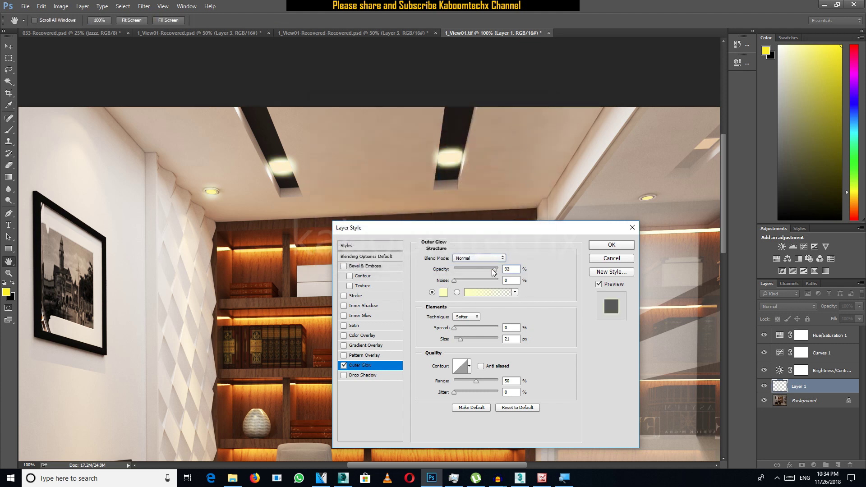
click(479, 259)
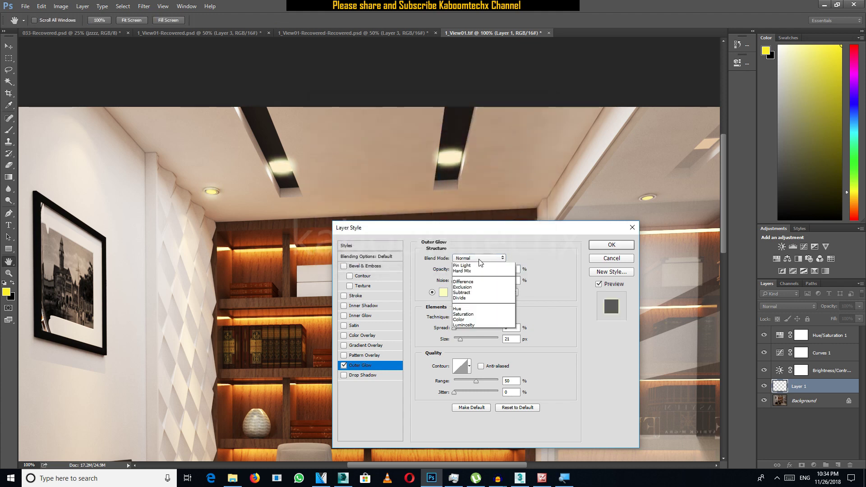
click(479, 318)
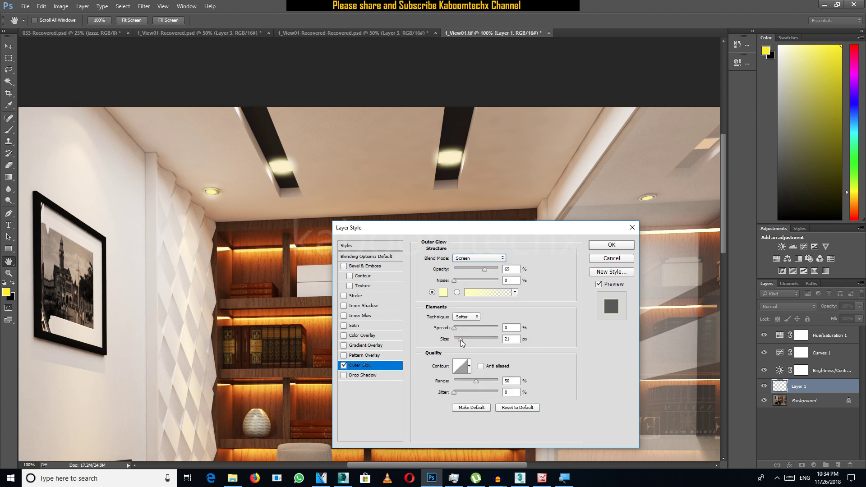
Step: Set the outer glow Spread to 1% and Size to about 10 px
drag(451, 328, 463, 331)
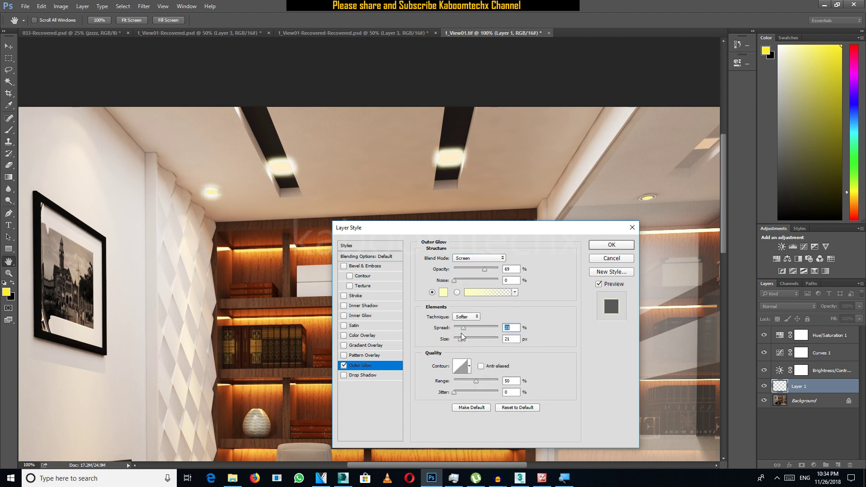
drag(463, 333, 492, 343)
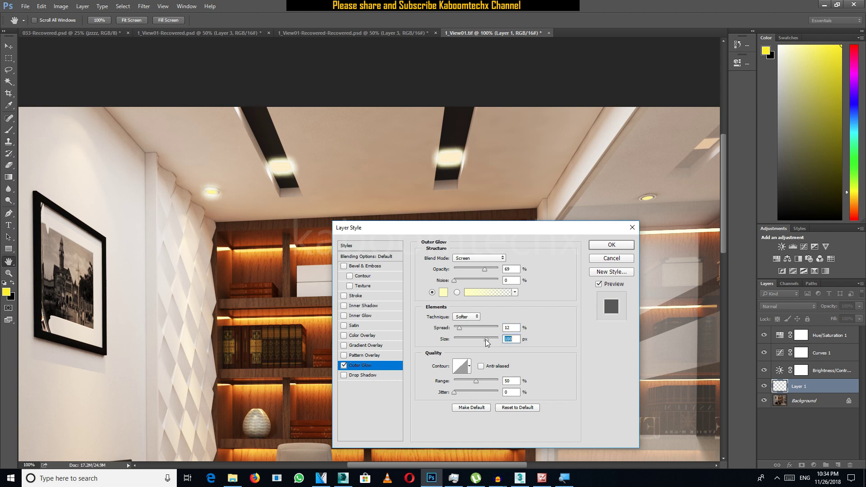
mouse_move(459, 327)
mouse_down()
mouse_move(495, 342)
mouse_move(465, 340)
mouse_up()
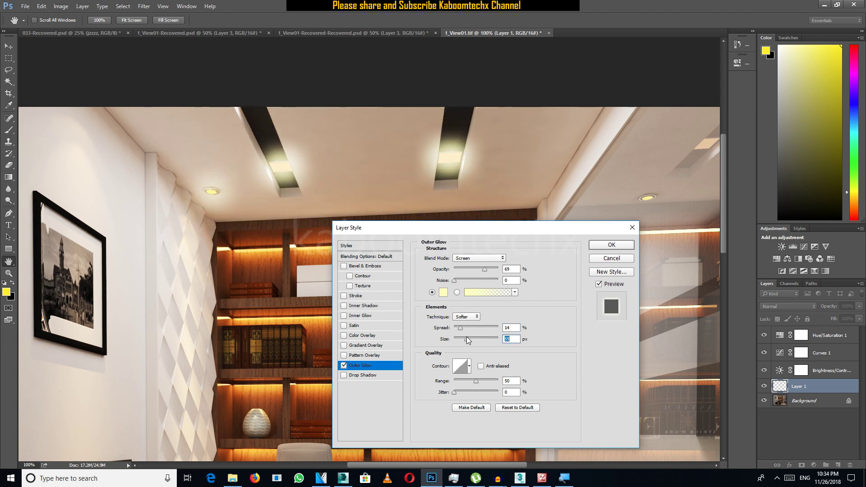
drag(465, 340, 462, 341)
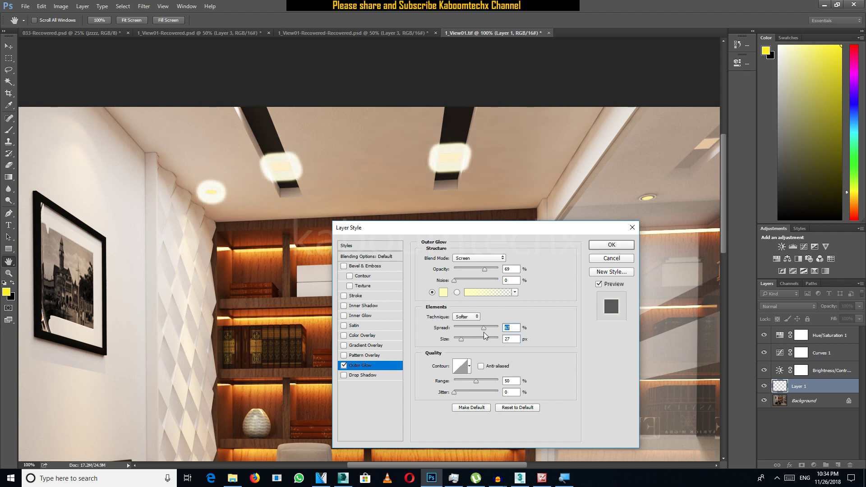
drag(462, 331, 451, 331)
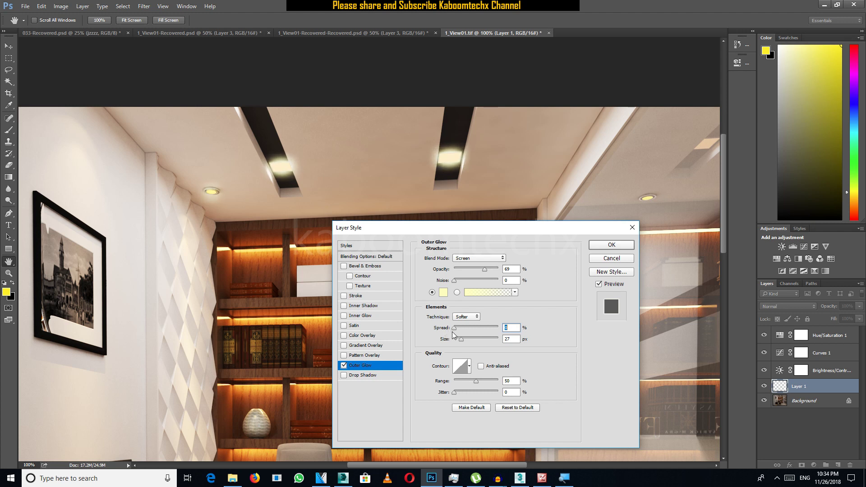
key(Tab)
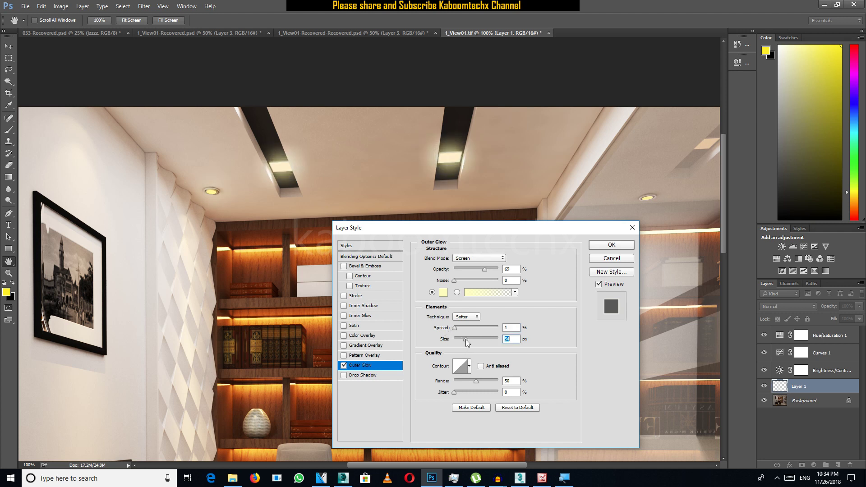
drag(463, 341, 462, 341)
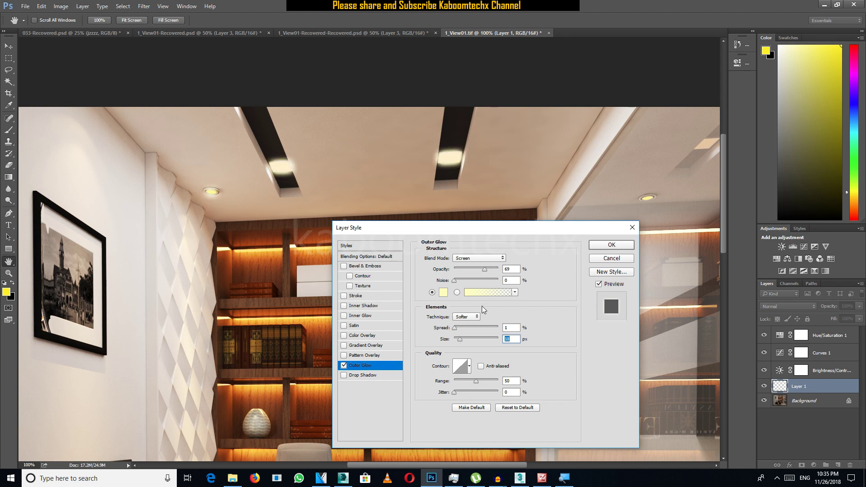
Step: Preview several contour presets on the ceiling lights' outer glow
click(469, 367)
click(435, 393)
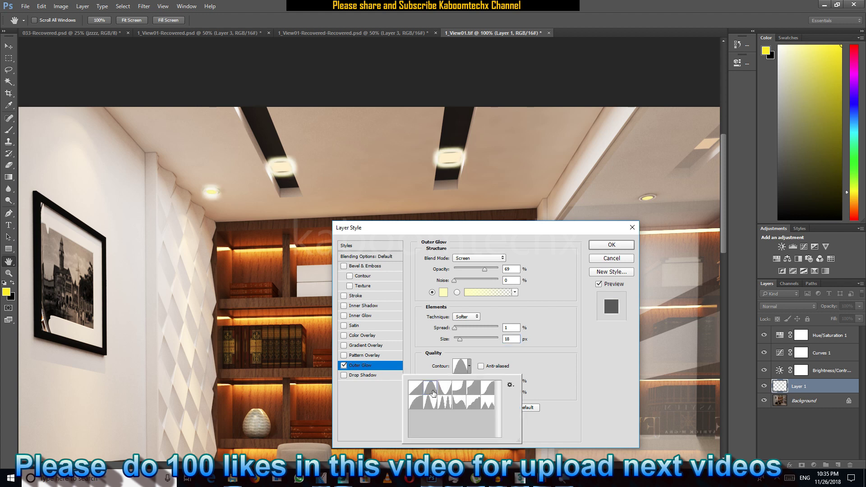
click(454, 388)
click(491, 388)
click(488, 403)
click(449, 404)
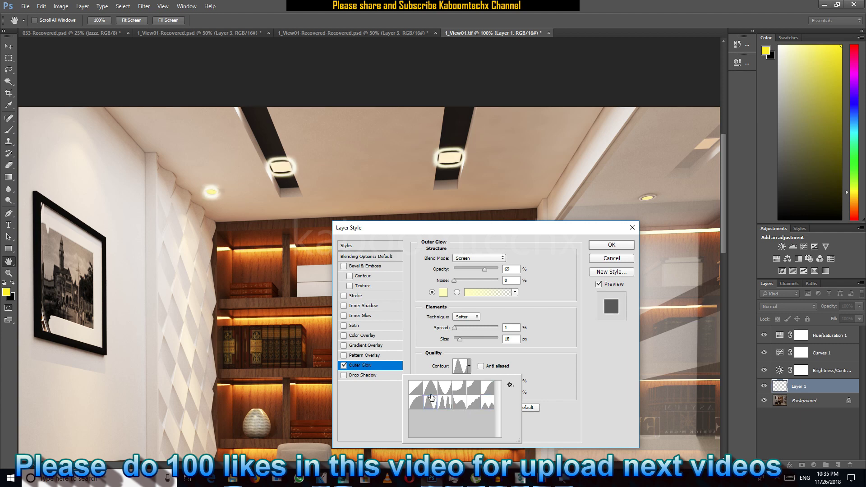
click(431, 388)
click(460, 388)
click(476, 406)
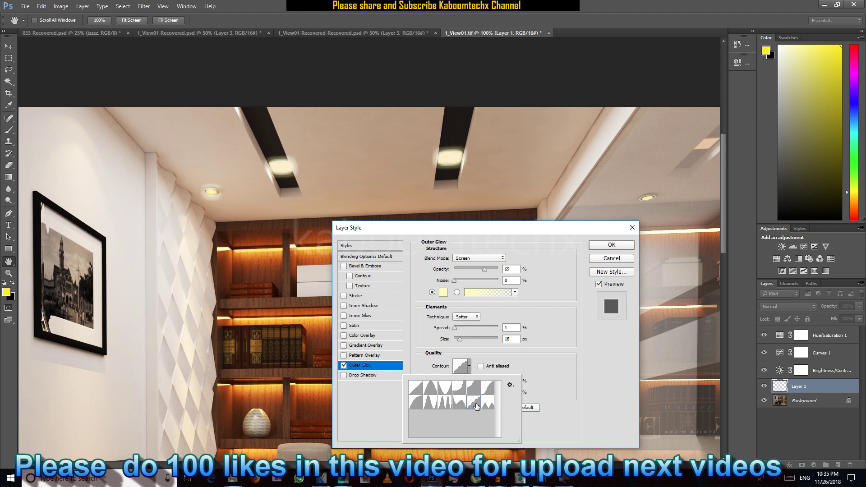
Step: Pick the Linear contour and reduce the glow Range to 33%
click(417, 389)
click(555, 378)
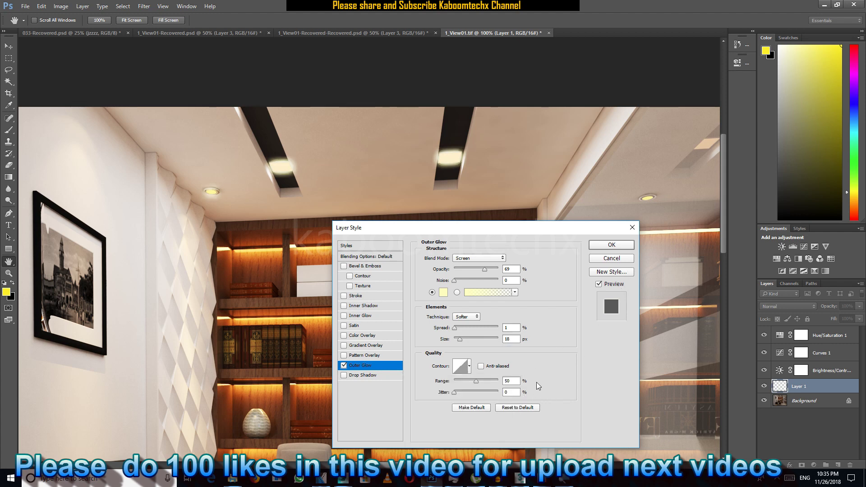
mouse_move(476, 381)
mouse_down()
mouse_move(459, 382)
mouse_move(476, 392)
mouse_move(465, 394)
mouse_up()
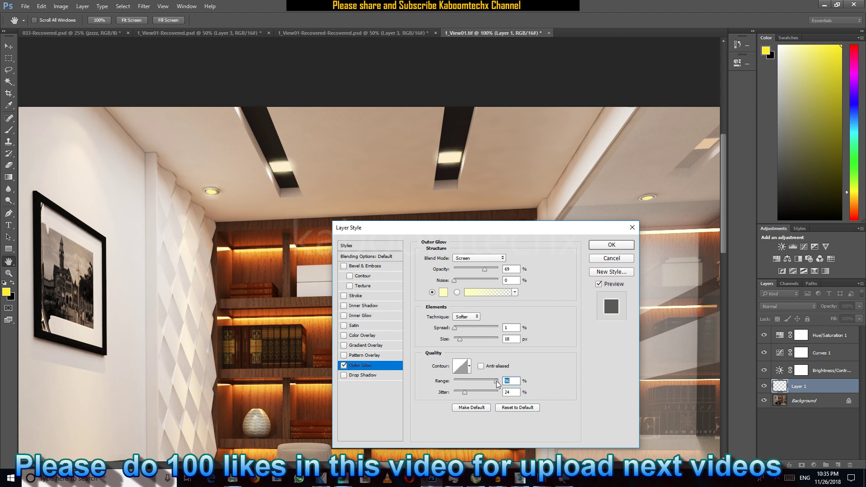
drag(460, 383, 453, 393)
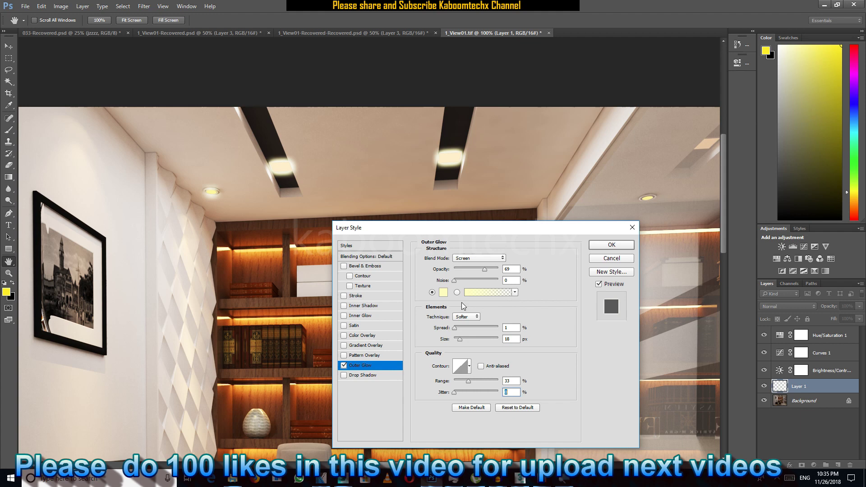
Step: Preview preset glow gradients, then cancel to keep the yellow gradient
click(491, 293)
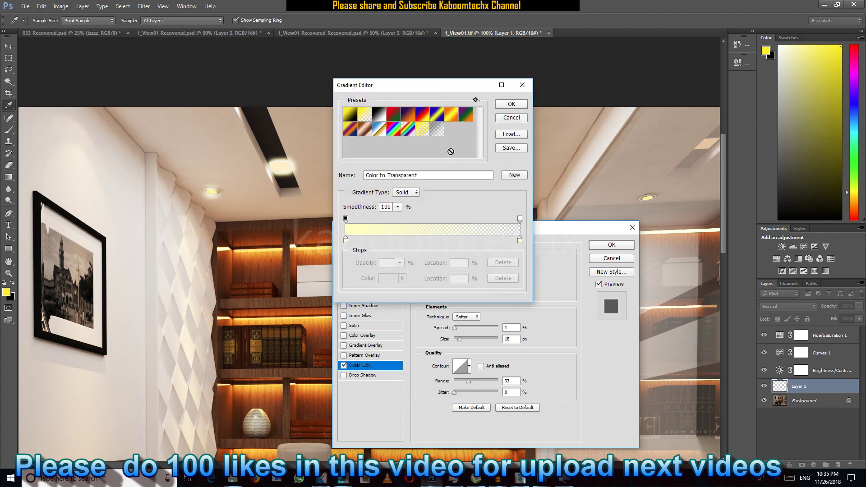
click(451, 116)
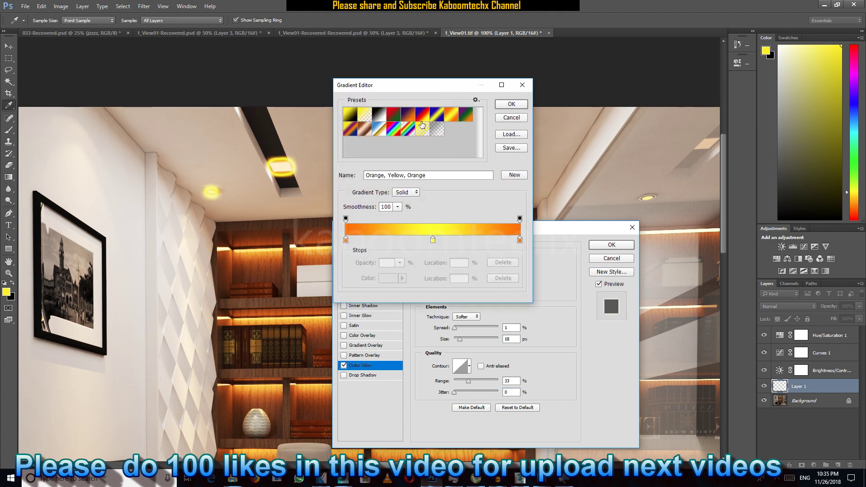
click(437, 116)
click(413, 120)
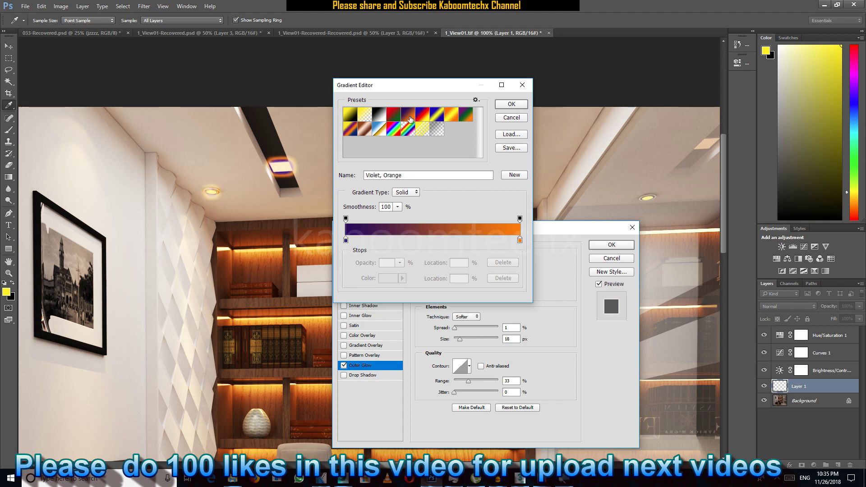
click(382, 128)
click(516, 119)
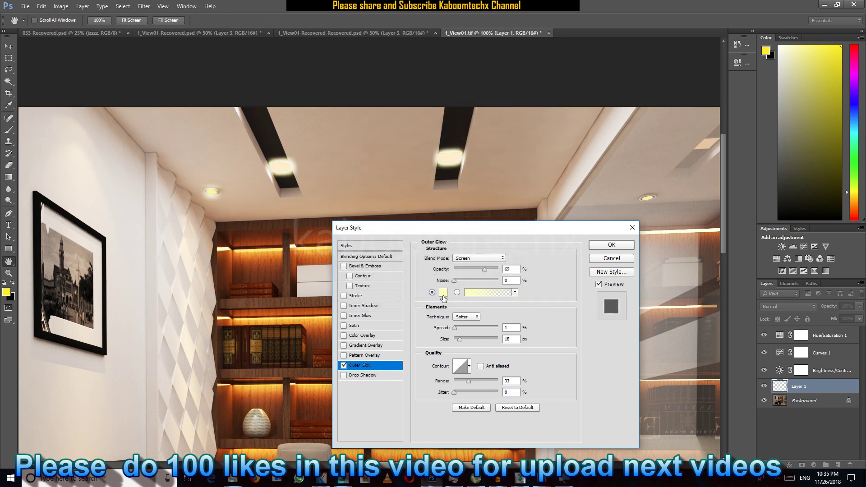
Step: Leave outer glow Noise at 0% and raise its opacity to 82%
drag(455, 281, 475, 281)
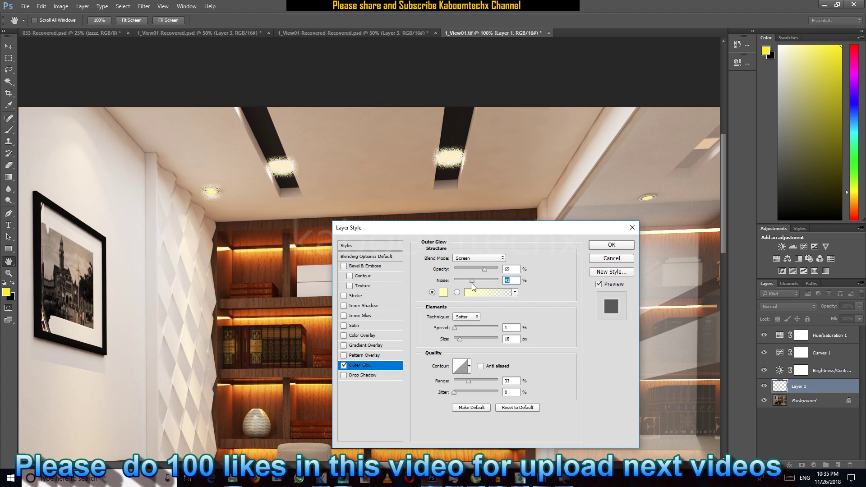
drag(475, 281, 455, 280)
drag(484, 270, 491, 274)
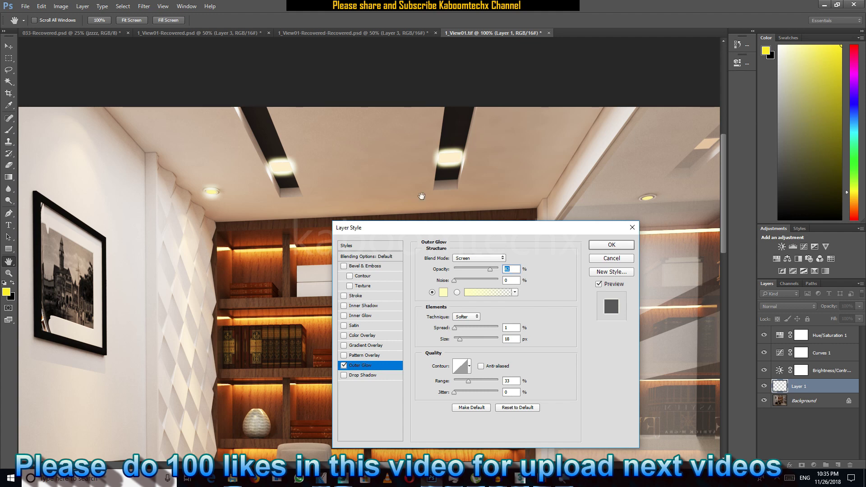
Step: Enable Inner Glow at 33% opacity with a saturated golden yellow colour
click(363, 317)
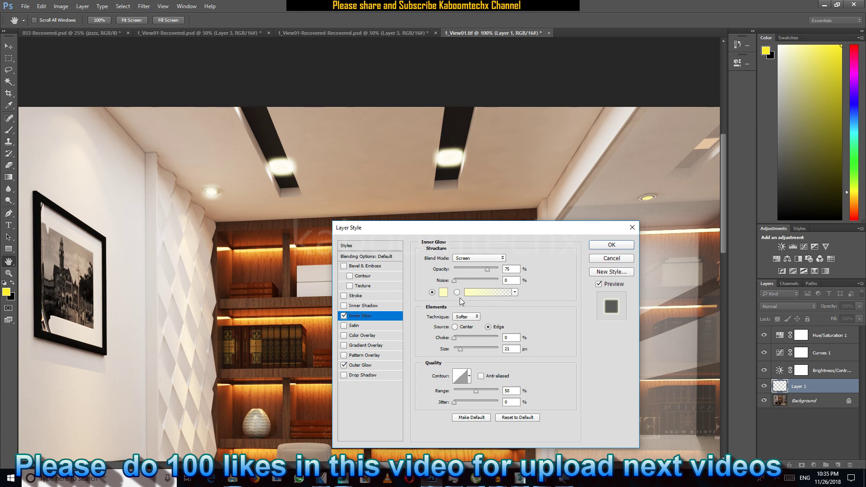
mouse_move(487, 270)
mouse_down()
mouse_move(469, 272)
mouse_move(479, 272)
mouse_up()
click(443, 293)
click(444, 221)
drag(444, 224, 453, 226)
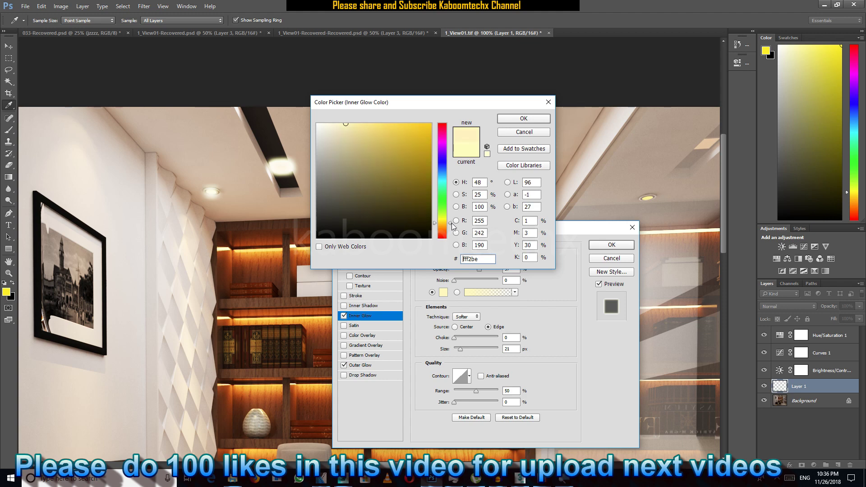
drag(408, 149, 413, 129)
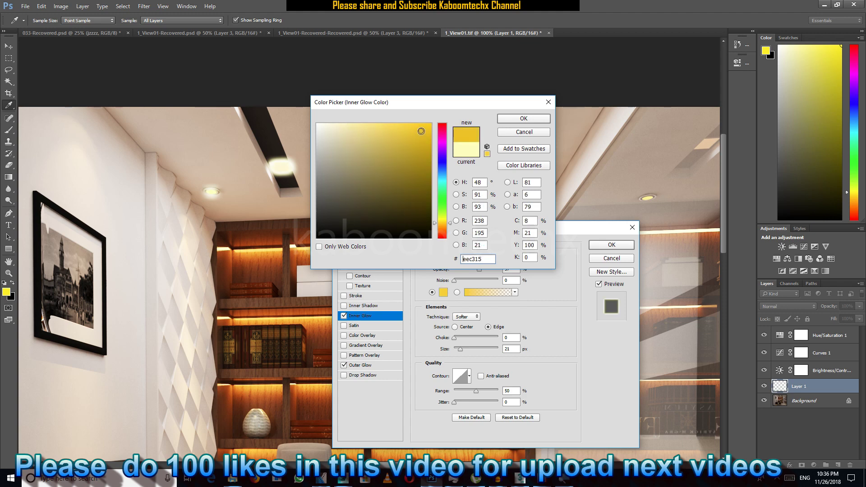
click(523, 118)
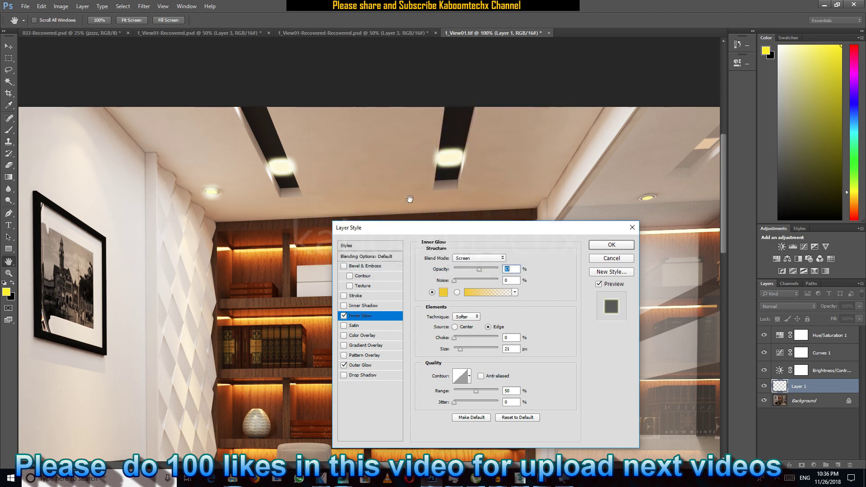
click(362, 366)
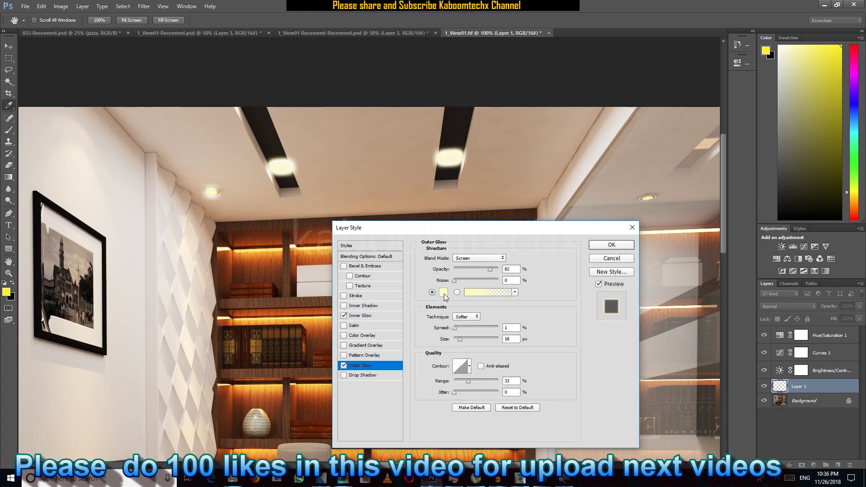
Step: Change the outer glow colour to warm orange-gold e4a22f
click(443, 294)
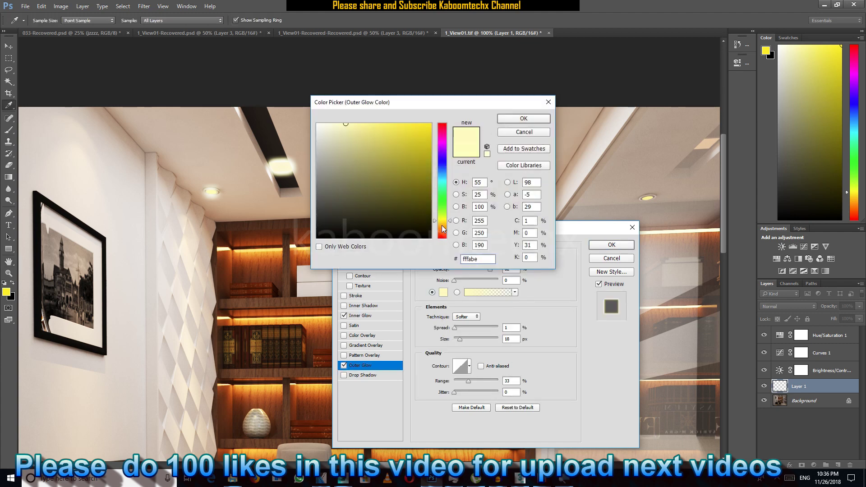
drag(442, 228, 444, 226)
mouse_move(421, 127)
mouse_down()
mouse_move(399, 126)
mouse_move(407, 135)
mouse_up()
drag(447, 223, 451, 225)
drag(434, 106, 470, 235)
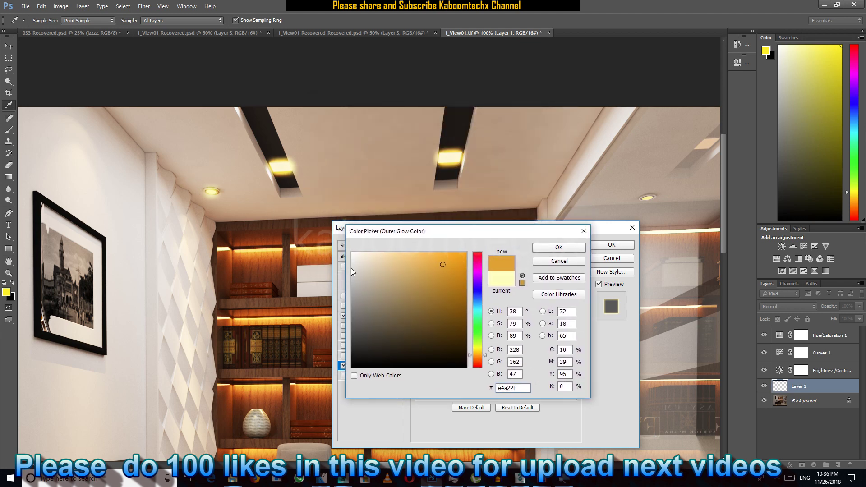
click(553, 247)
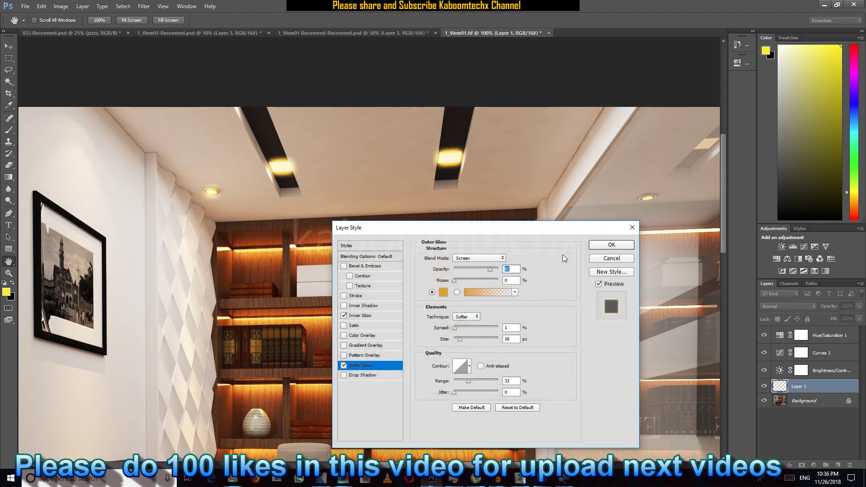
key(ctrl+minus)
key(ctrl+minus)
key(ctrl+minus)
key(ctrl+plus)
key(ctrl+minus)
Step: Apply the inner and outer glow, then hide Layer 1 and the adjustment layers for comparison
key(ctrl+plus)
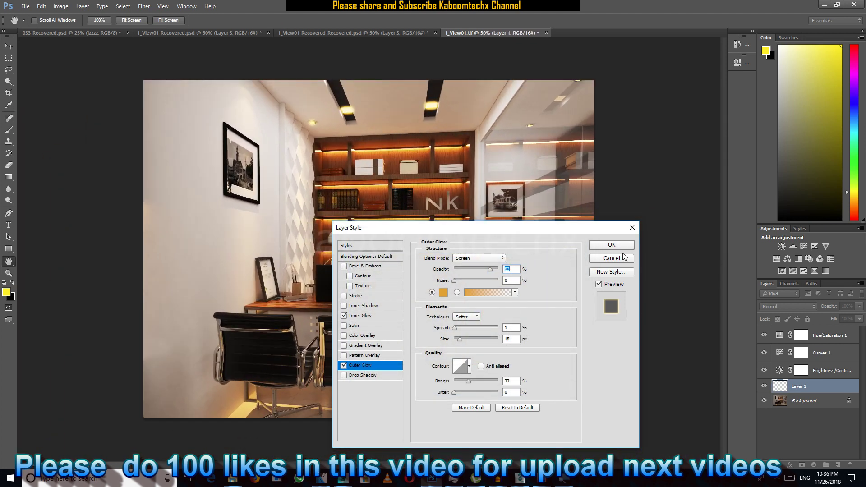
click(625, 246)
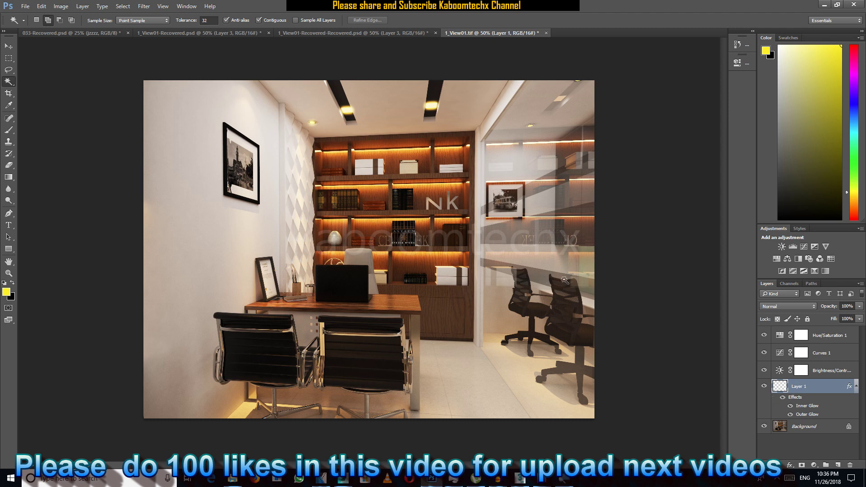
mouse_move(763, 386)
mouse_down()
mouse_move(764, 335)
mouse_move(765, 386)
mouse_up()
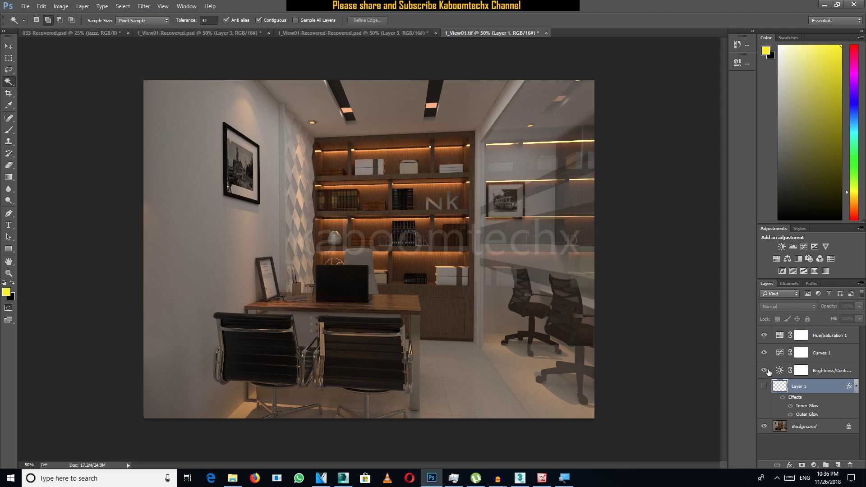